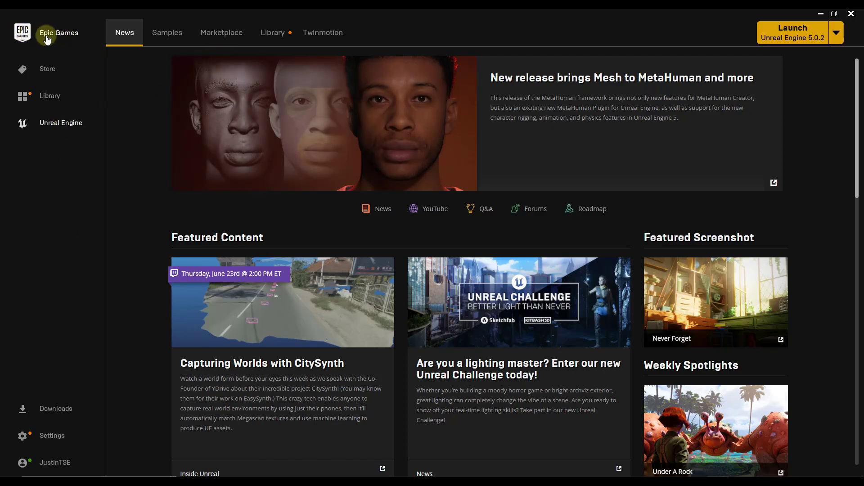
- On the launcher's Twinmotion page, check the available versions and the install management options
{"action": "left_click", "coordinate": [334, 39]}
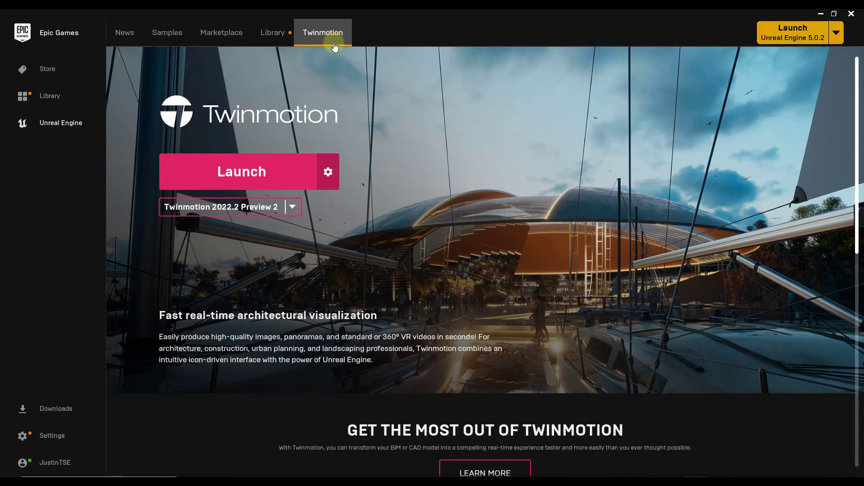
{"action": "left_click", "coordinate": [292, 207]}
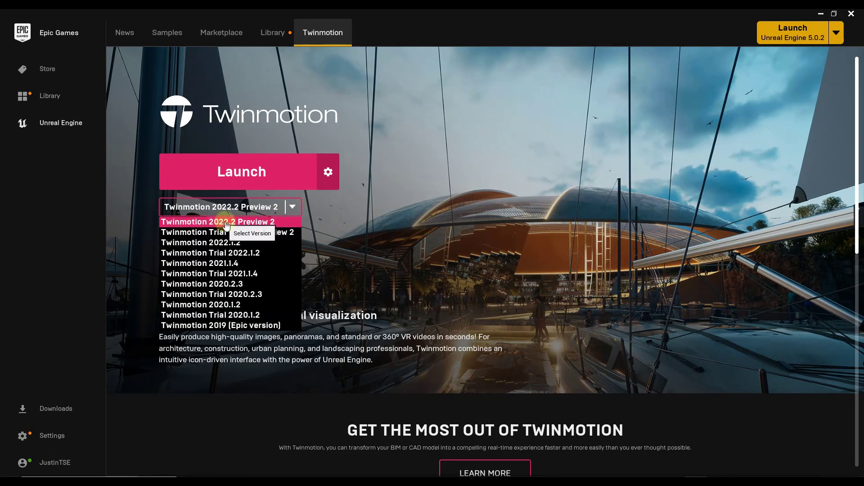
{"action": "left_click", "coordinate": [328, 174]}
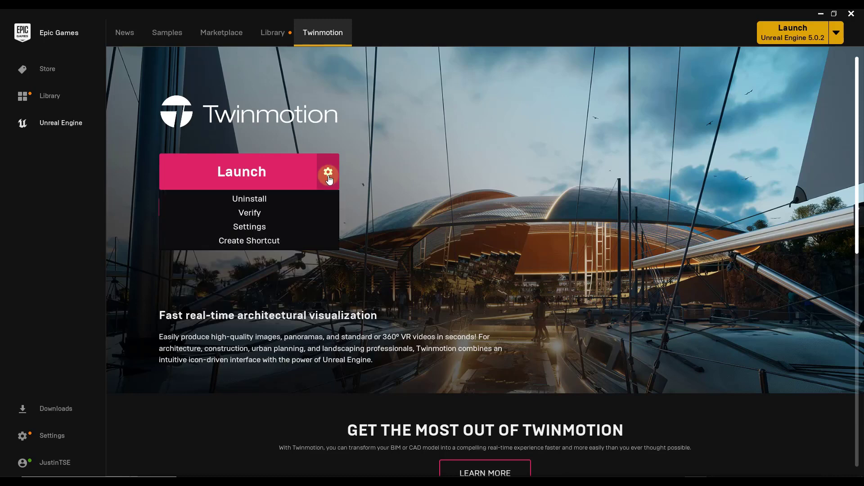
{"action": "left_click", "coordinate": [328, 176]}
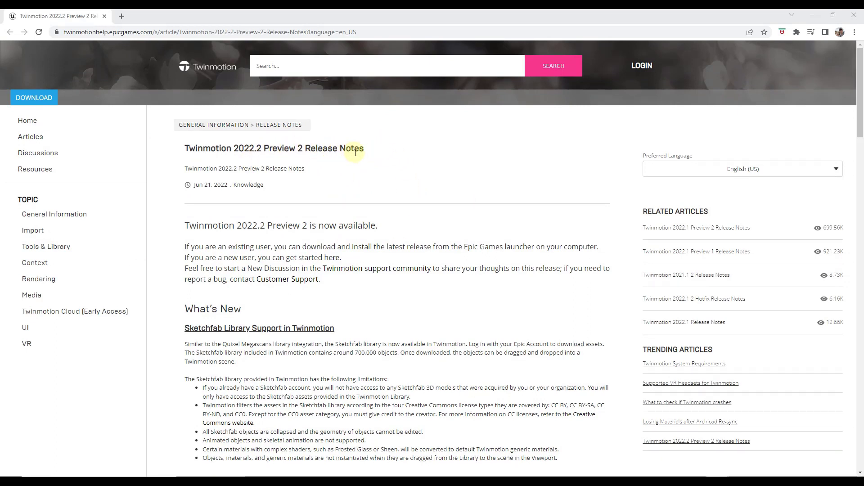
- Scroll through the 2022.2 Preview 2 release notes to the What's New section
{"action": "scroll", "coordinate": [477, 261], "scroll_direction": "down", "scroll_amount": 5}
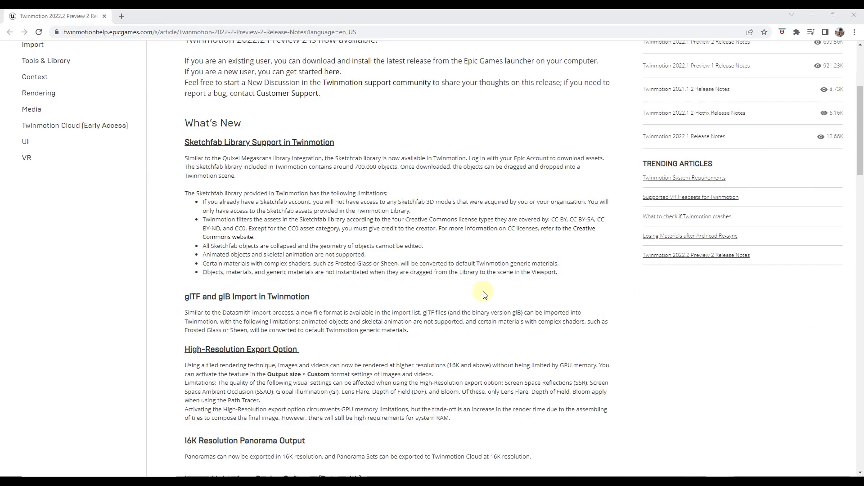
{"action": "scroll", "coordinate": [603, 285], "scroll_direction": "up", "scroll_amount": 5}
{"action": "scroll", "coordinate": [393, 230], "scroll_direction": "down", "scroll_amount": 5}
{"action": "scroll", "coordinate": [393, 231], "scroll_direction": "down", "scroll_amount": 15}
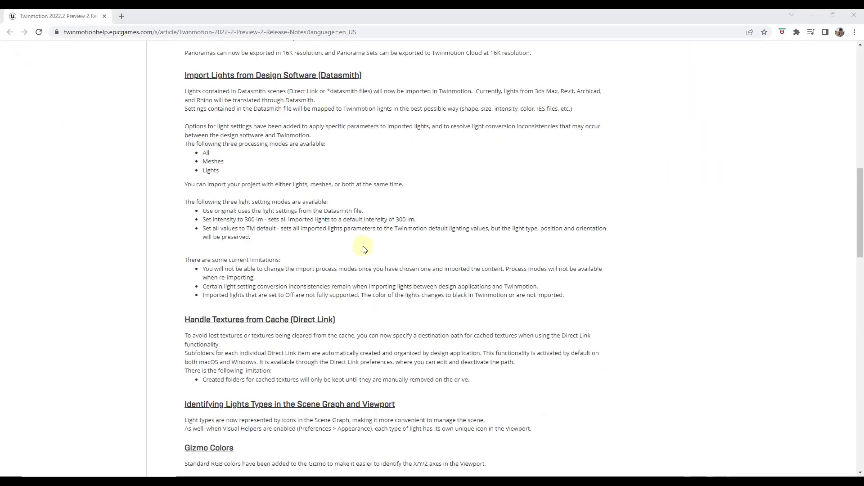
{"action": "scroll", "coordinate": [351, 316], "scroll_direction": "up", "scroll_amount": 20}
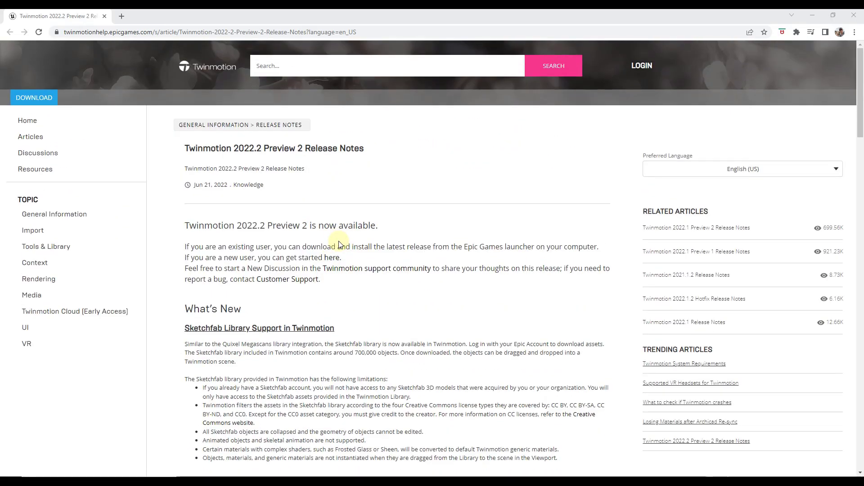
{"action": "scroll", "coordinate": [340, 244], "scroll_direction": "down", "scroll_amount": 4}
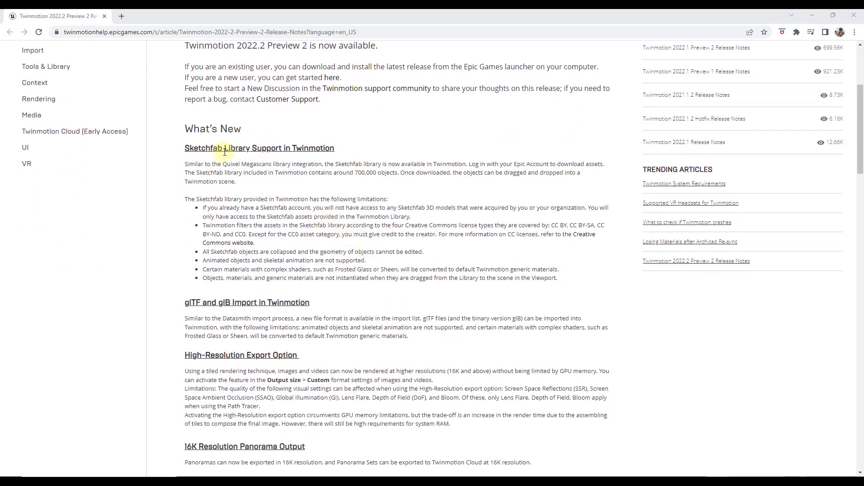
{"action": "left_click", "coordinate": [226, 153]}
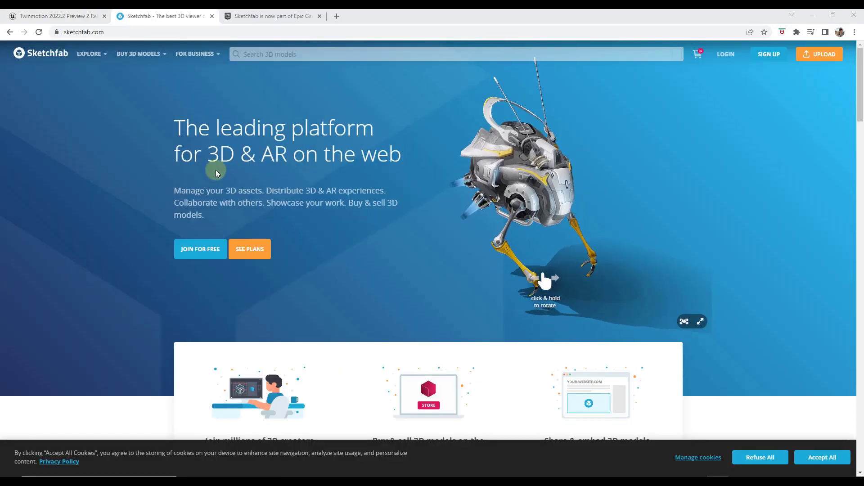
{"action": "scroll", "coordinate": [213, 203], "scroll_direction": "down", "scroll_amount": 8}
{"action": "scroll", "coordinate": [131, 204], "scroll_direction": "down", "scroll_amount": 15}
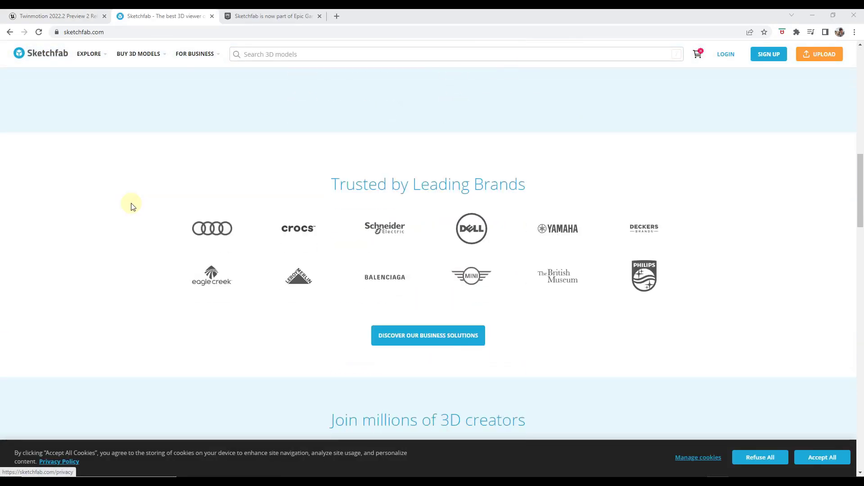
{"action": "scroll", "coordinate": [177, 215], "scroll_direction": "down", "scroll_amount": 1}
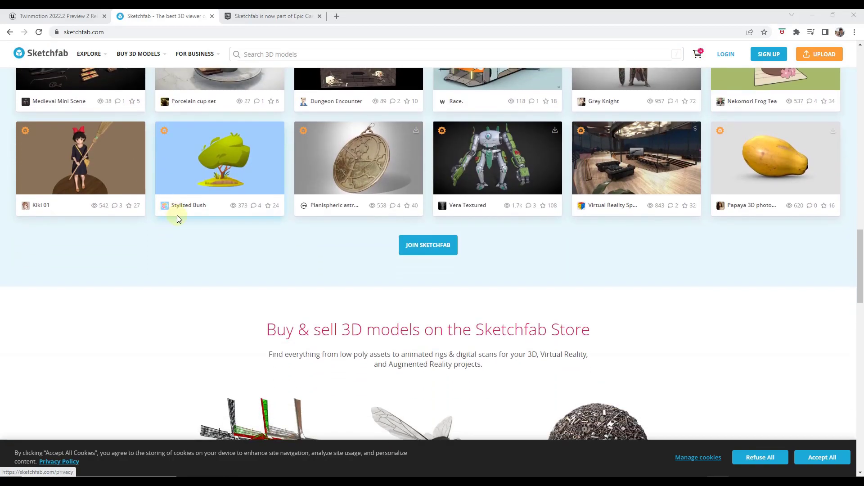
{"action": "scroll", "coordinate": [177, 216], "scroll_direction": "up", "scroll_amount": 2}
{"action": "left_click", "coordinate": [263, 21]}
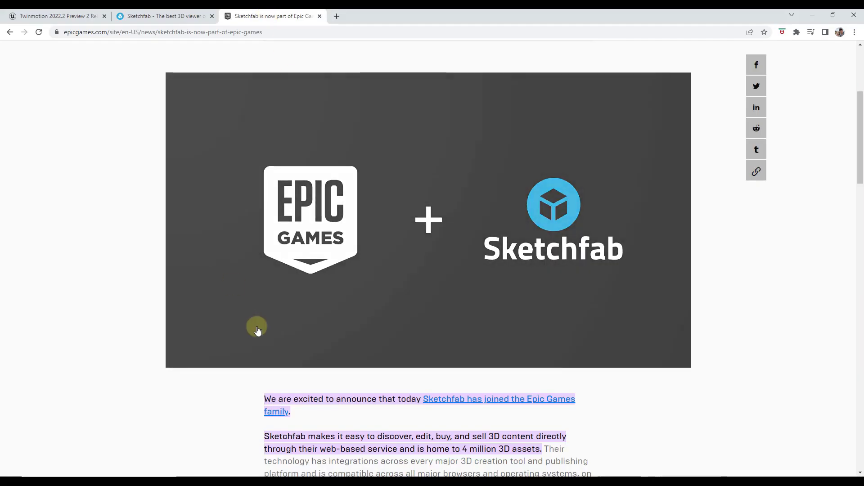
{"action": "scroll", "coordinate": [228, 275], "scroll_direction": "down", "scroll_amount": 4}
{"action": "scroll", "coordinate": [225, 255], "scroll_direction": "up", "scroll_amount": 4}
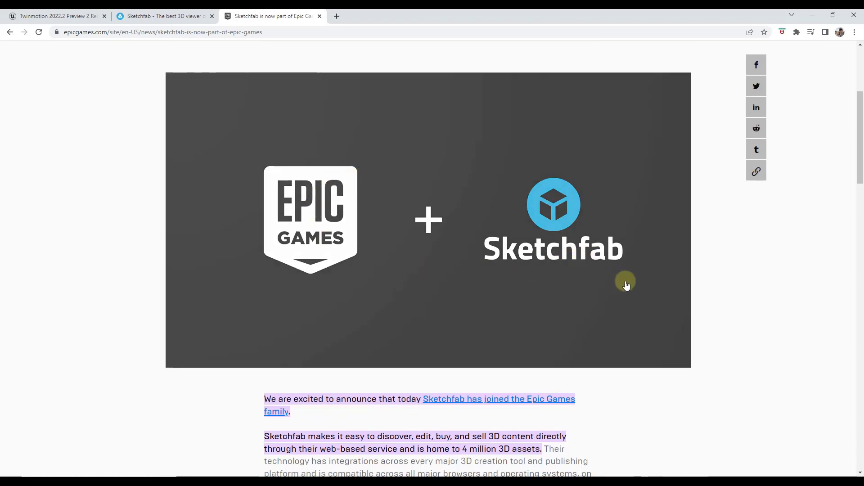
{"action": "scroll", "coordinate": [124, 324], "scroll_direction": "down", "scroll_amount": 3}
{"action": "scroll", "coordinate": [125, 324], "scroll_direction": "down", "scroll_amount": 2}
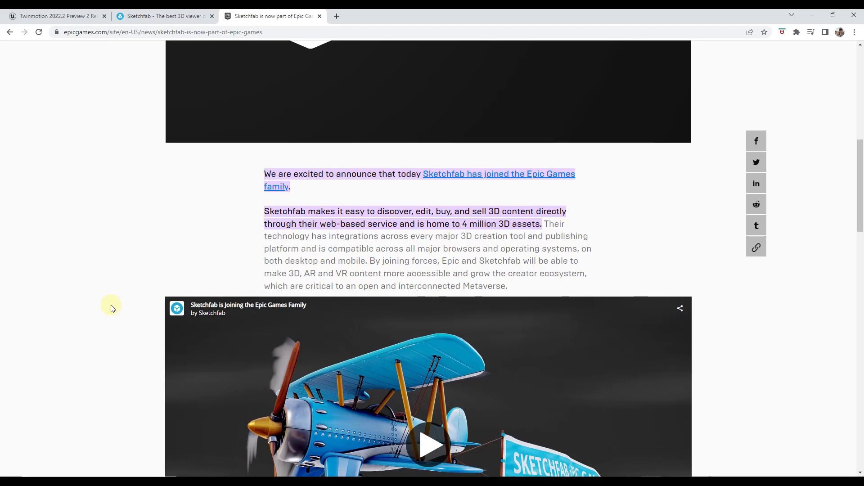
{"action": "scroll", "coordinate": [490, 208], "scroll_direction": "down", "scroll_amount": 12}
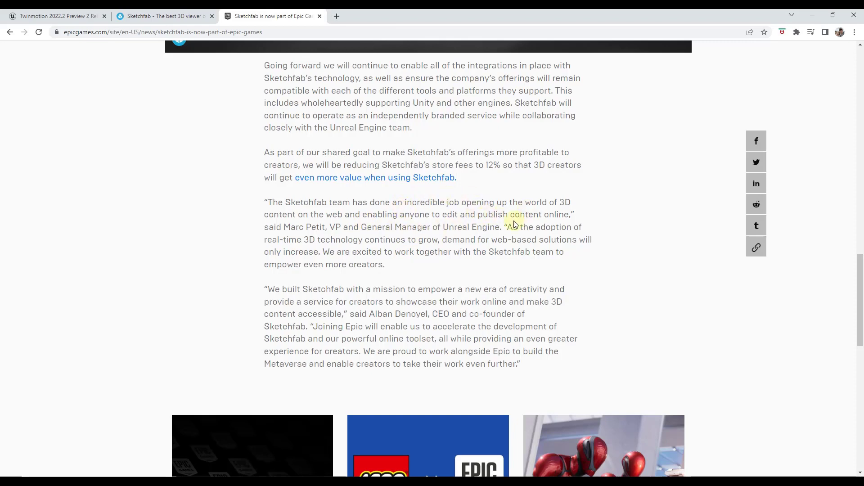
- Browse Sketchfab's Cars & Vehicles models from the homepage, then minimize Chrome
{"action": "left_click", "coordinate": [163, 16]}
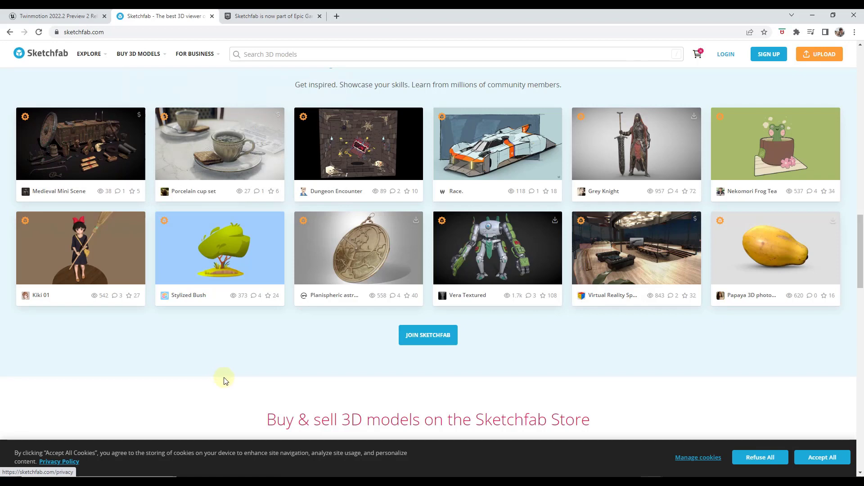
{"action": "mouse_move", "coordinate": [87, 54]}
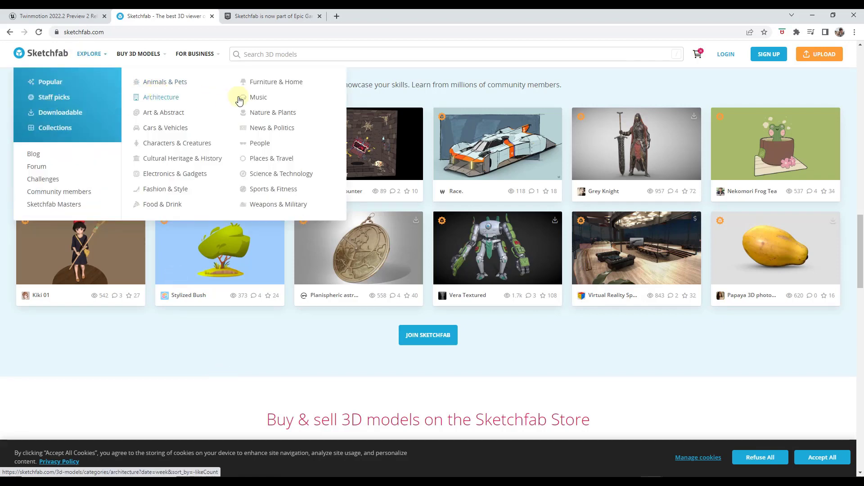
{"action": "left_click", "coordinate": [170, 128]}
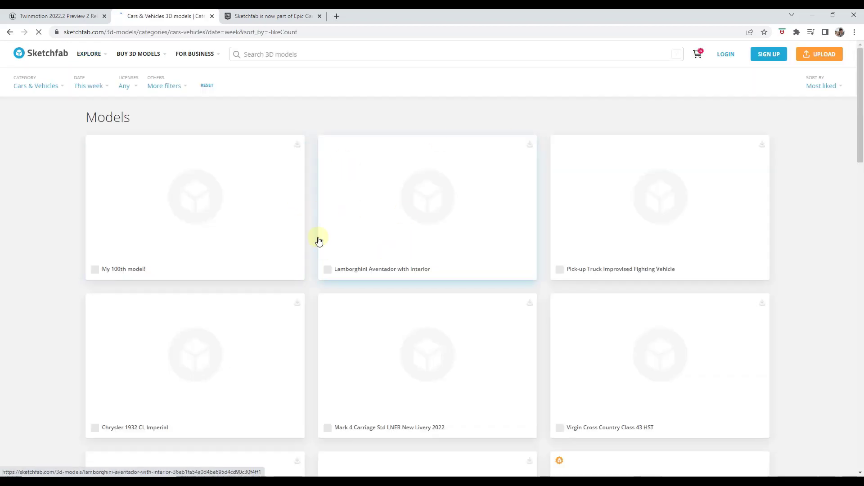
{"action": "scroll", "coordinate": [289, 243], "scroll_direction": "down", "scroll_amount": 3}
{"action": "scroll", "coordinate": [290, 230], "scroll_direction": "down", "scroll_amount": 5}
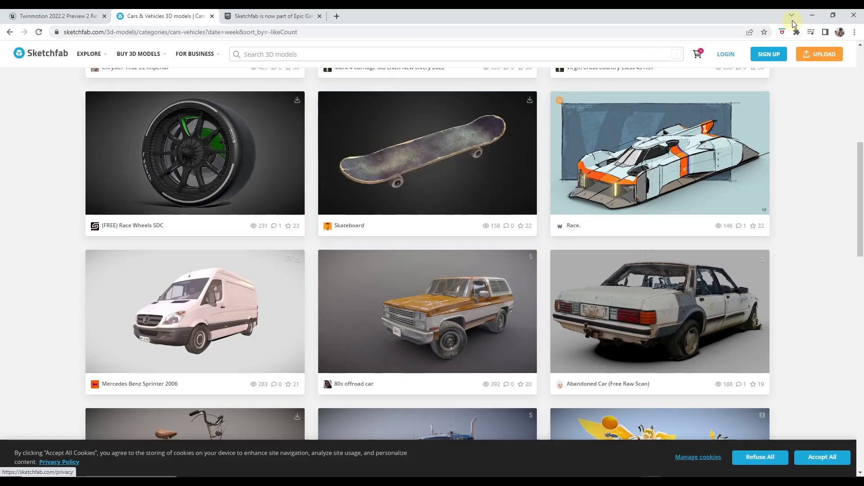
{"action": "left_click", "coordinate": [812, 15]}
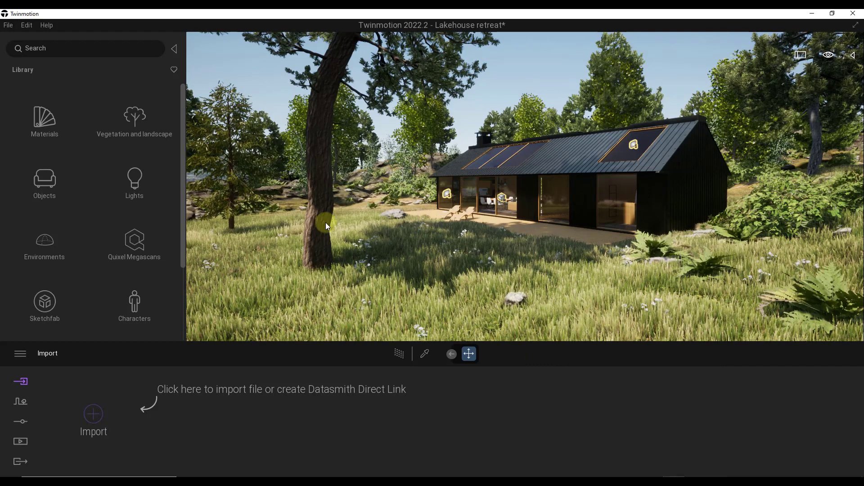
- Show the Library's Sketchfab section and scroll through its category tiles
{"action": "right_click_drag", "start_coordinate": [346, 213], "coordinate": [374, 210]}
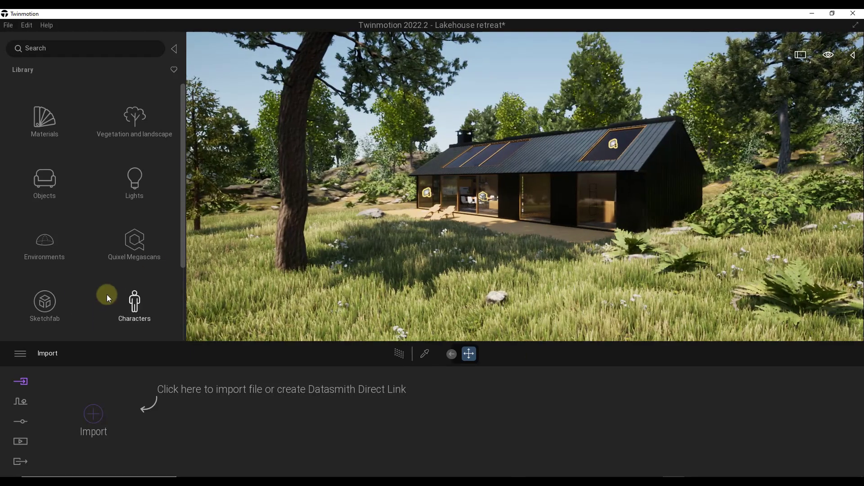
{"action": "left_click", "coordinate": [45, 304]}
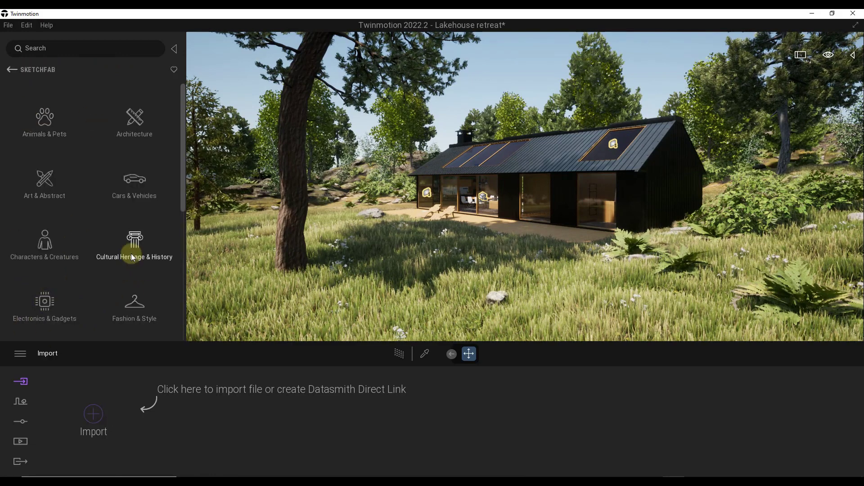
{"action": "scroll", "coordinate": [131, 253], "scroll_direction": "down", "scroll_amount": 5}
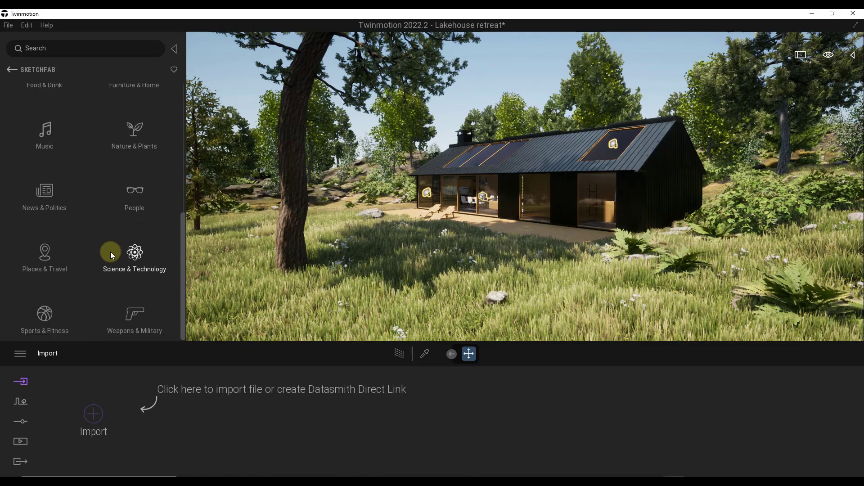
{"action": "scroll", "coordinate": [110, 252], "scroll_direction": "up", "scroll_amount": 5}
{"action": "scroll", "coordinate": [52, 205], "scroll_direction": "up", "scroll_amount": 2}
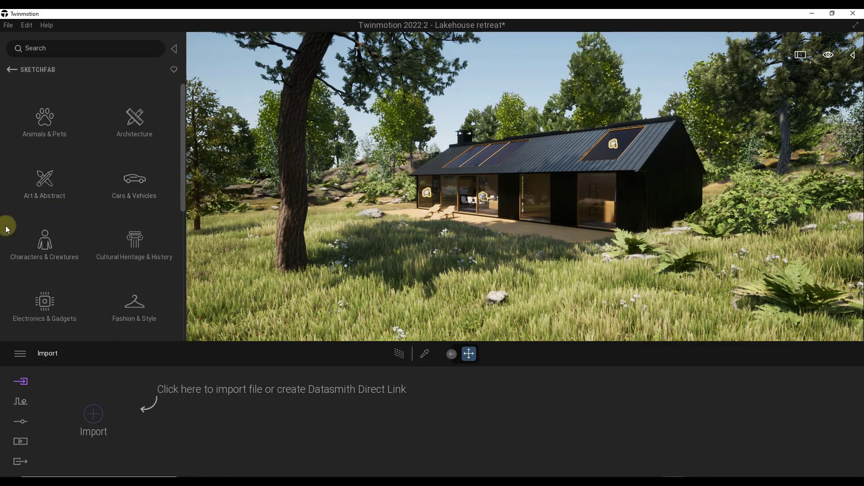
- Display the Hover bike "The Rocket" preview card among Cars & Vehicles (40.229 MB, CC Attribution)
{"action": "left_click", "coordinate": [133, 176]}
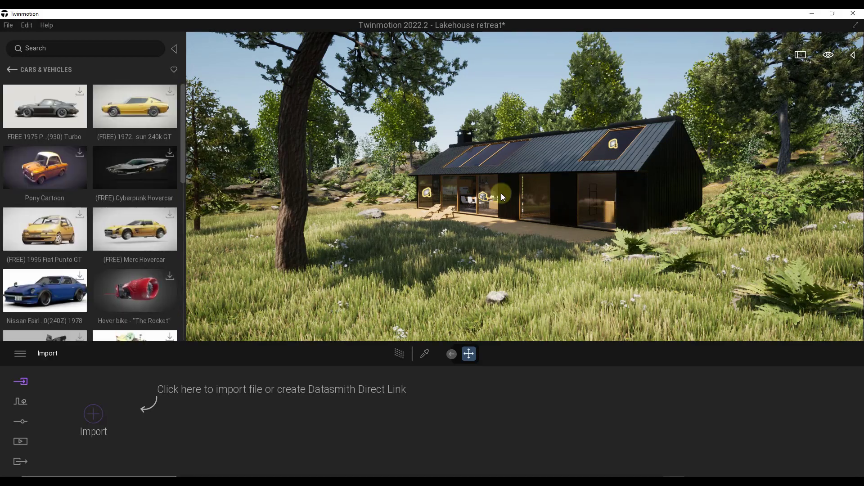
{"action": "mouse_move", "coordinate": [12, 86]}
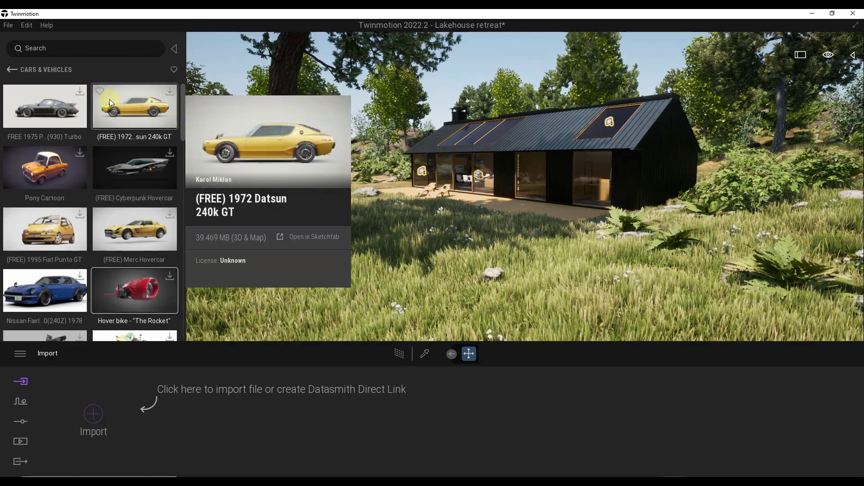
{"action": "mouse_move", "coordinate": [91, 102]}
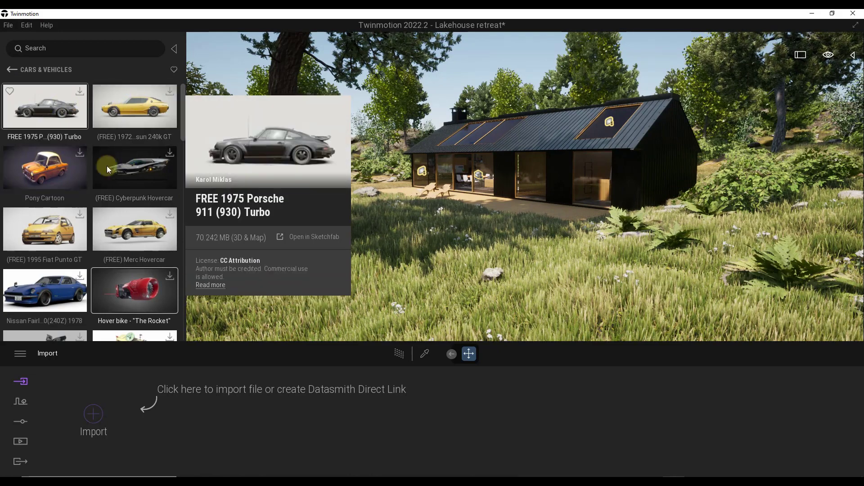
{"action": "mouse_move", "coordinate": [73, 282]}
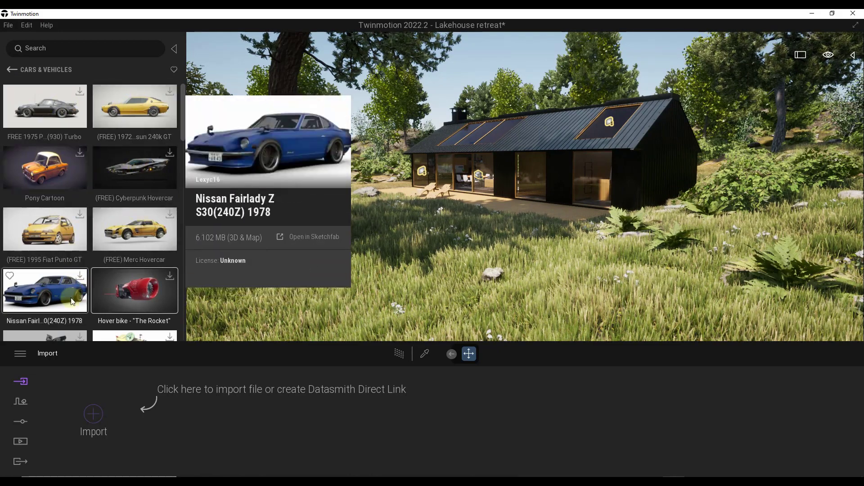
{"action": "mouse_move", "coordinate": [135, 298]}
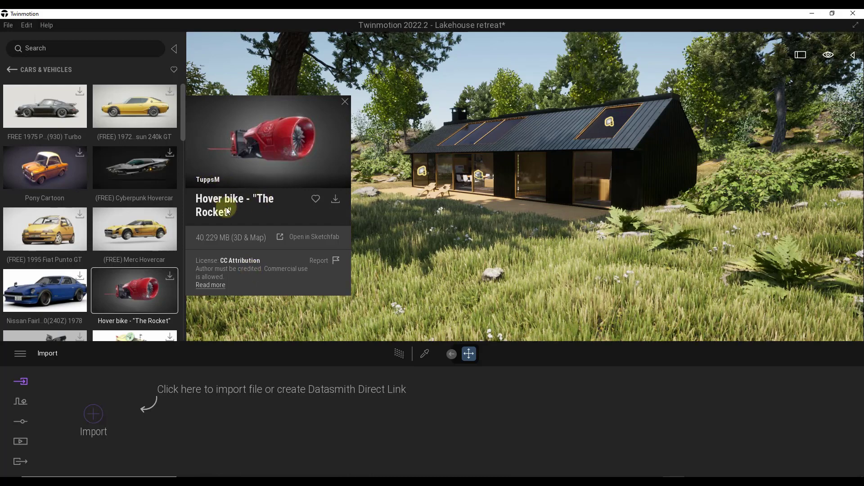
- View the hover bike's Sketchfab page, then download the model into Twinmotion's library
{"action": "left_click", "coordinate": [303, 241]}
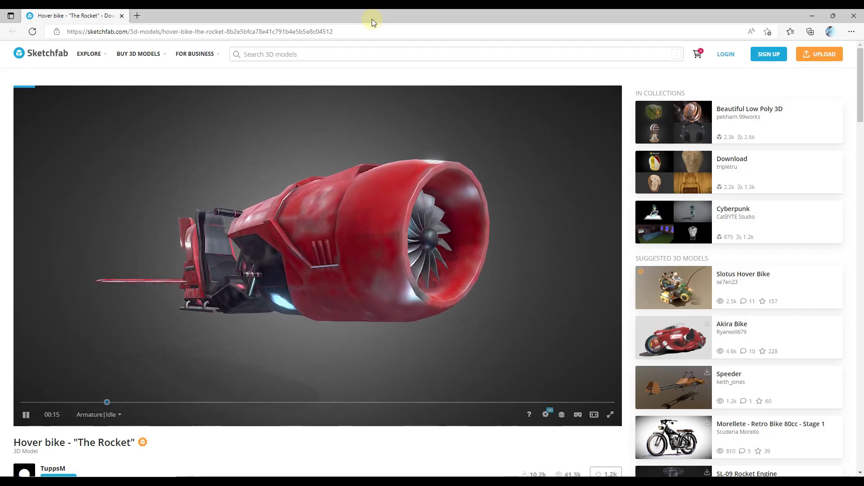
{"action": "key", "text": "alt+Tab"}
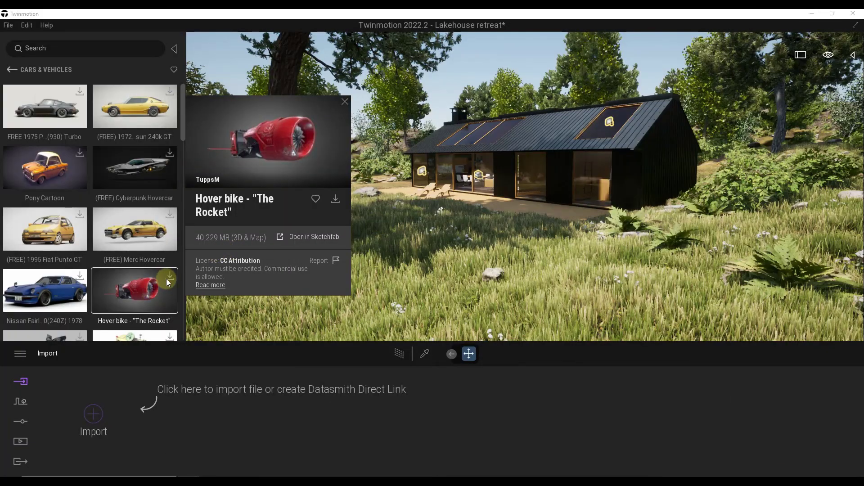
{"action": "left_click", "coordinate": [170, 280]}
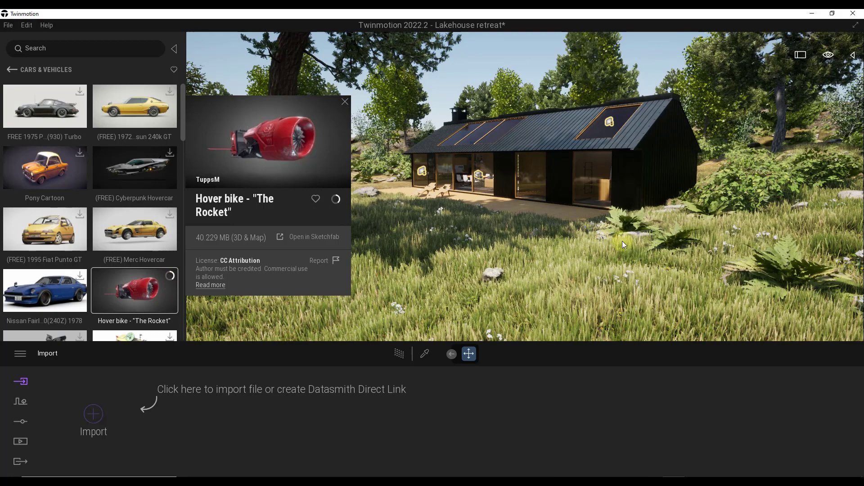
{"action": "left_click", "coordinate": [310, 236]}
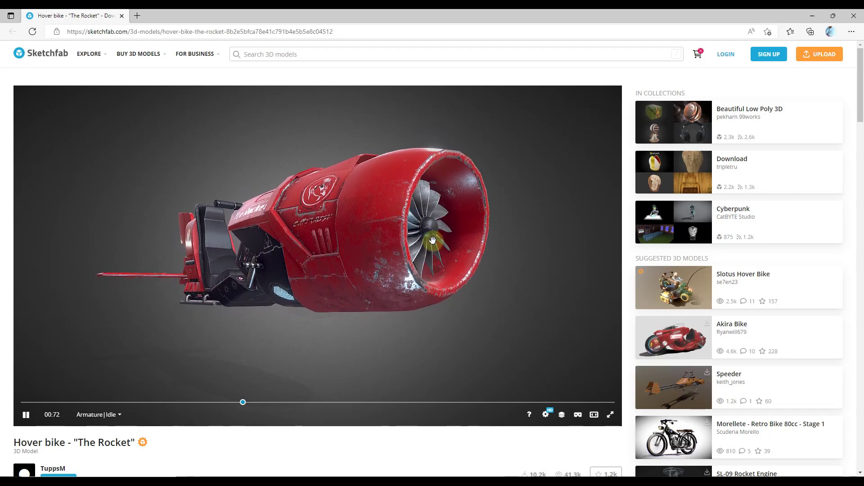
{"action": "left_click_drag", "start_coordinate": [380, 18], "coordinate": [863, 38]}
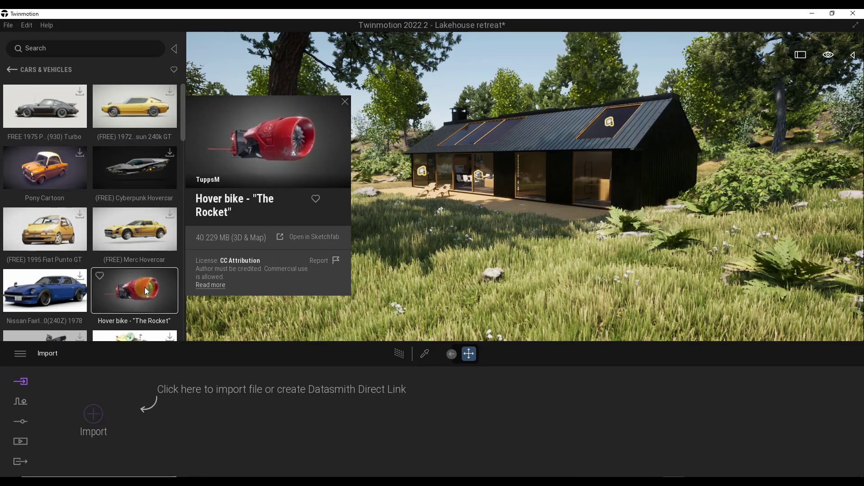
- Drop the Hover bike "The Rocket" into the scene in front of the house
{"action": "left_click_drag", "start_coordinate": [144, 288], "coordinate": [522, 212]}
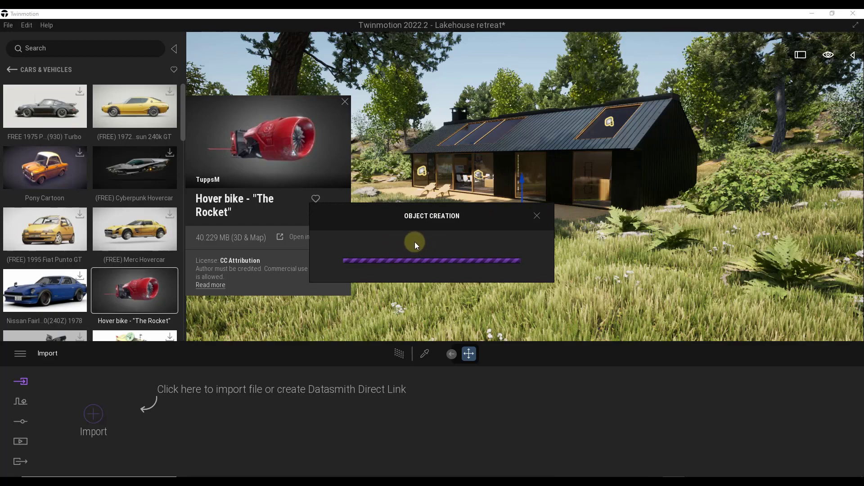
{"action": "left_click_drag", "start_coordinate": [415, 242], "coordinate": [496, 206]}
{"action": "key", "text": "d"}
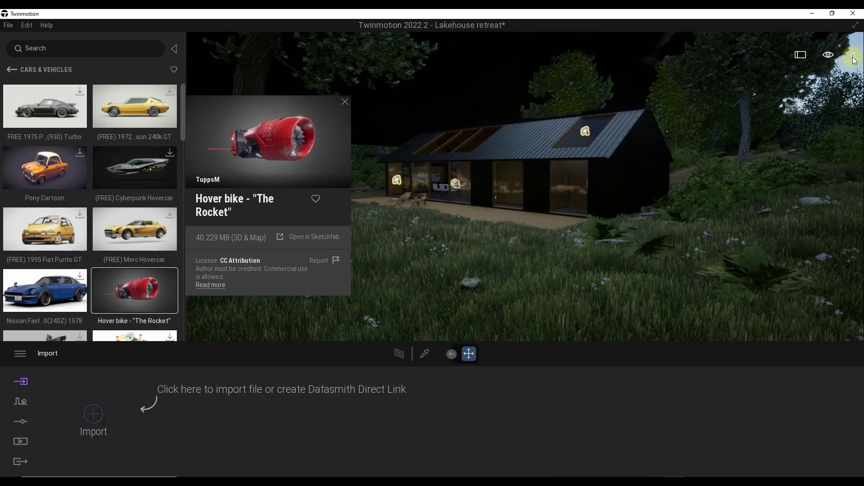
- Select the hover bike in the scene graph and frame the camera on it
{"action": "left_click", "coordinate": [853, 56]}
{"action": "double_click", "coordinate": [765, 177]}
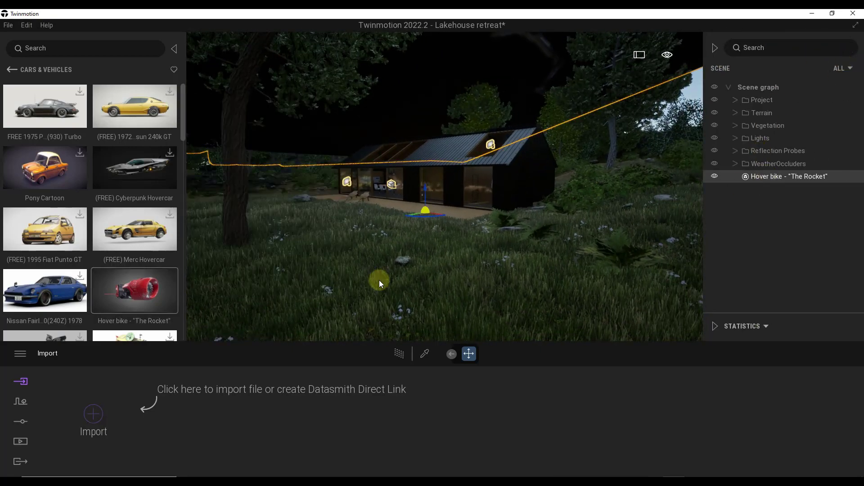
{"action": "mouse_move", "coordinate": [382, 280]}
{"action": "left_mouse_down"}
{"action": "mouse_move", "coordinate": [376, 274]}
{"action": "mouse_move", "coordinate": [391, 288]}
{"action": "mouse_move", "coordinate": [359, 280]}
{"action": "mouse_move", "coordinate": [381, 279]}
{"action": "left_mouse_up"}
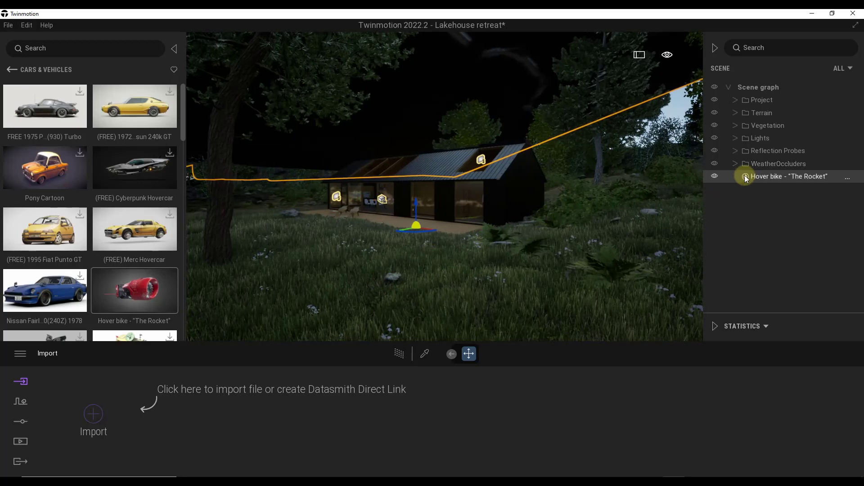
- Scale the hover bike down to about 0.27
{"action": "mouse_move", "coordinate": [452, 355]}
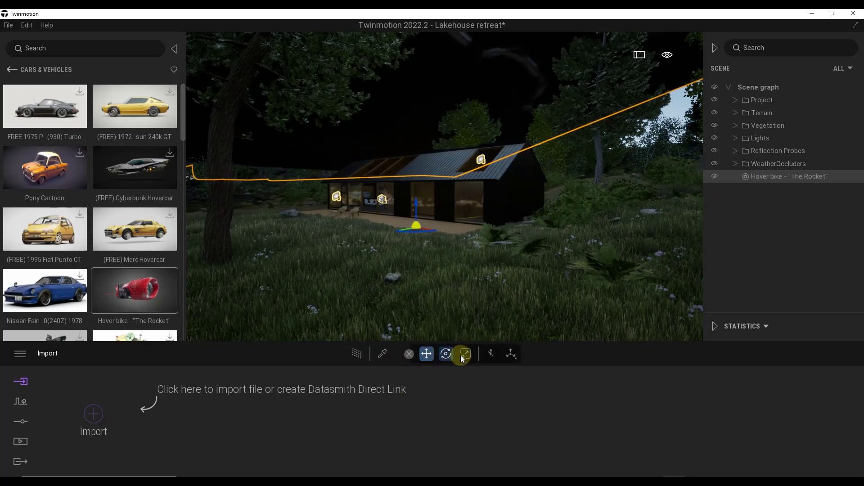
{"action": "left_click", "coordinate": [466, 355]}
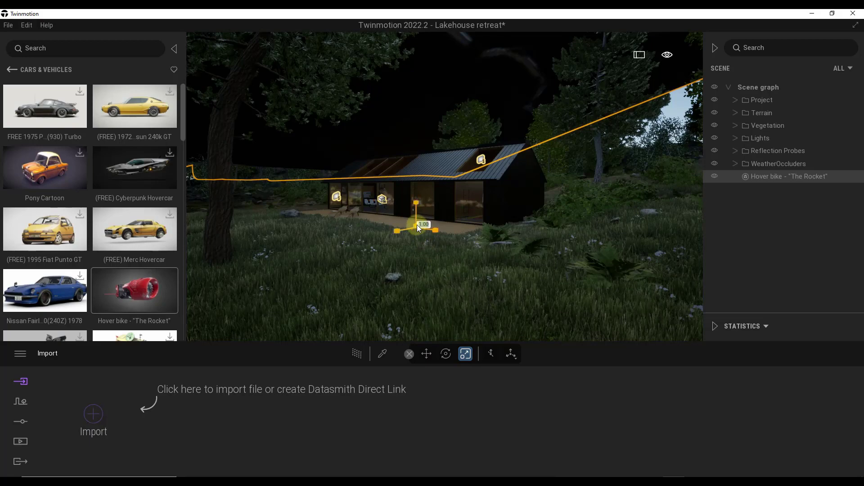
{"action": "mouse_move", "coordinate": [418, 227]}
{"action": "left_mouse_down"}
{"action": "mouse_move", "coordinate": [356, 471]}
{"action": "mouse_move", "coordinate": [412, 234]}
{"action": "mouse_move", "coordinate": [414, 171]}
{"action": "mouse_move", "coordinate": [421, 225]}
{"action": "left_mouse_up"}
{"action": "key", "text": "Up"}
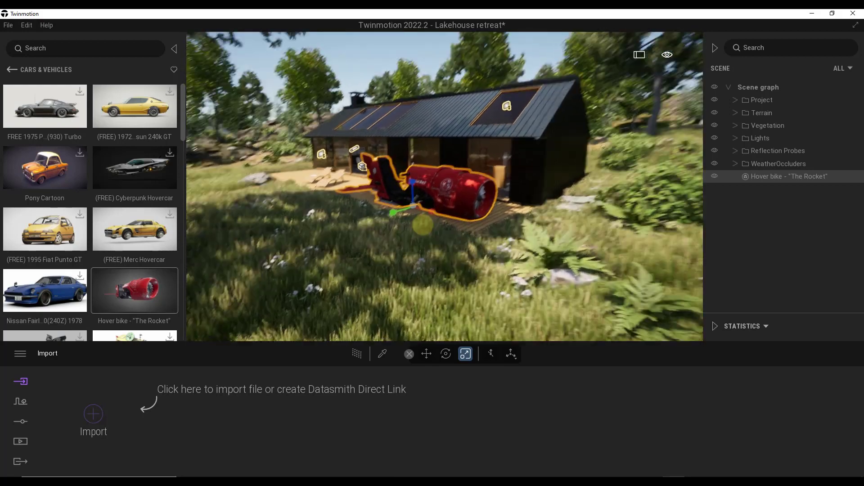
{"action": "key", "text": "Up"}
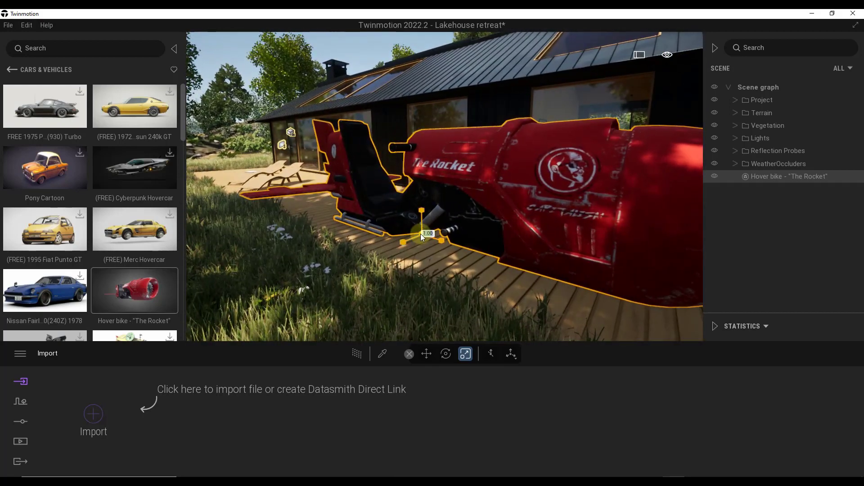
{"action": "left_click_drag", "start_coordinate": [420, 234], "coordinate": [405, 315]}
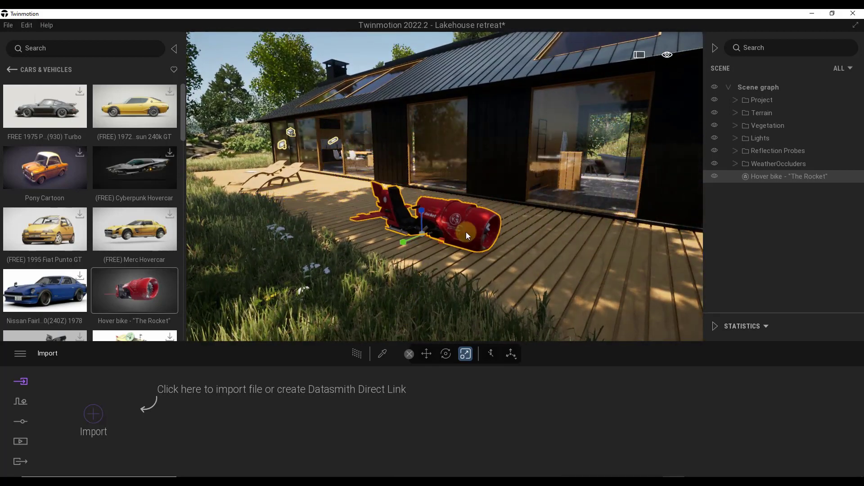
{"action": "scroll", "coordinate": [466, 234], "scroll_direction": "up", "scroll_amount": 5}
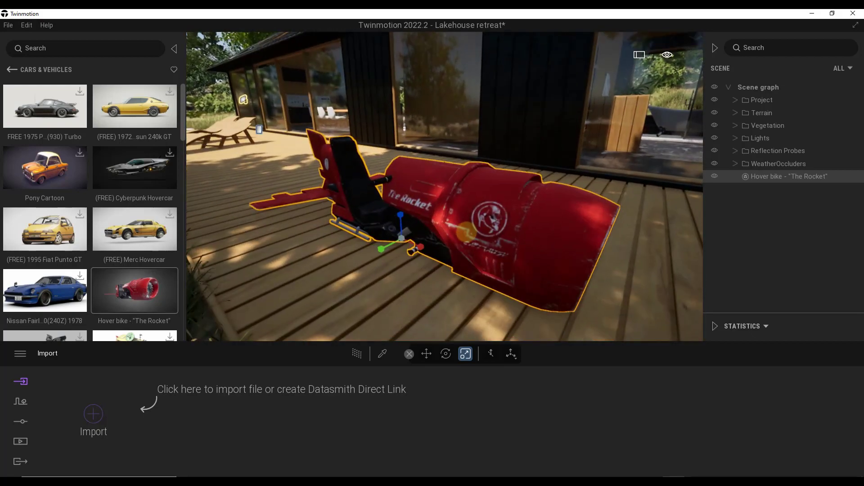
- Slide the shrunken bike onto the wooden deck beside the house
{"action": "right_click_drag", "start_coordinate": [466, 233], "coordinate": [398, 232]}
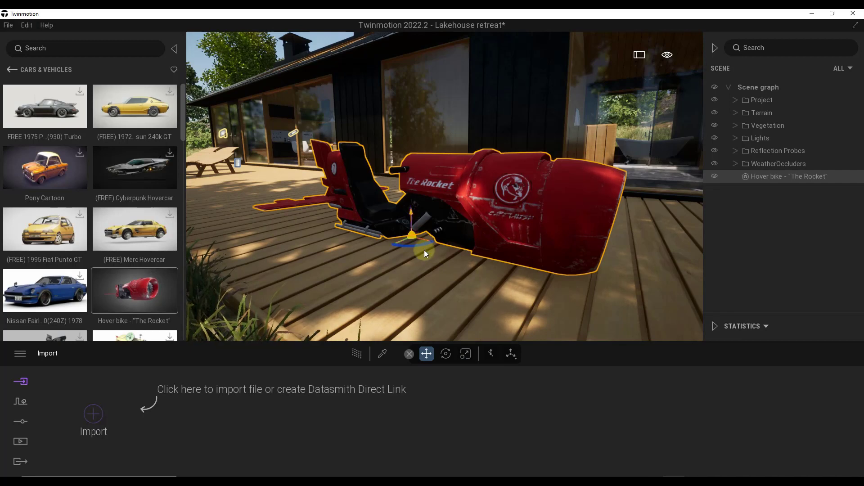
{"action": "left_click_drag", "start_coordinate": [426, 240], "coordinate": [359, 182]}
{"action": "scroll", "coordinate": [468, 185], "scroll_direction": "up", "scroll_amount": 3}
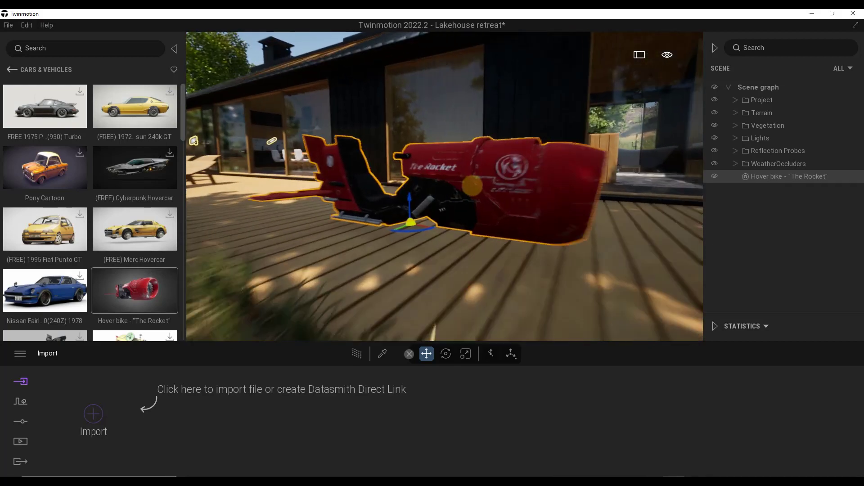
{"action": "scroll", "coordinate": [512, 194], "scroll_direction": "down", "scroll_amount": 3}
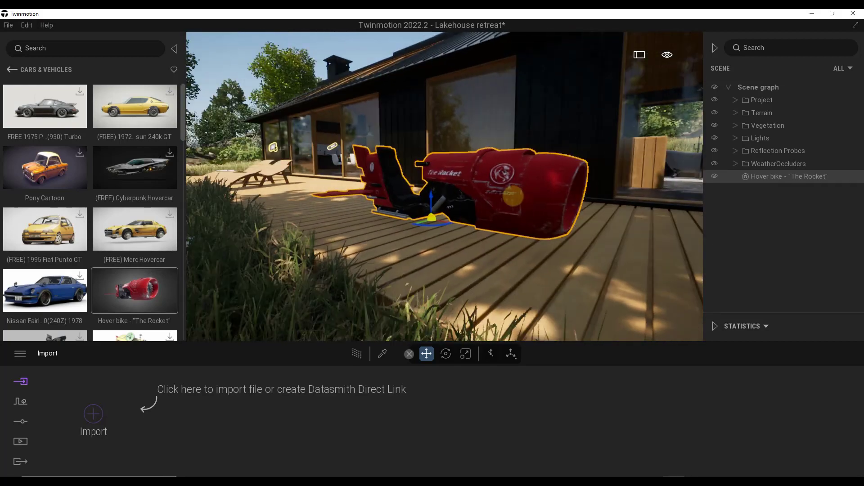
{"action": "scroll", "coordinate": [515, 197], "scroll_direction": "up", "scroll_amount": 4}
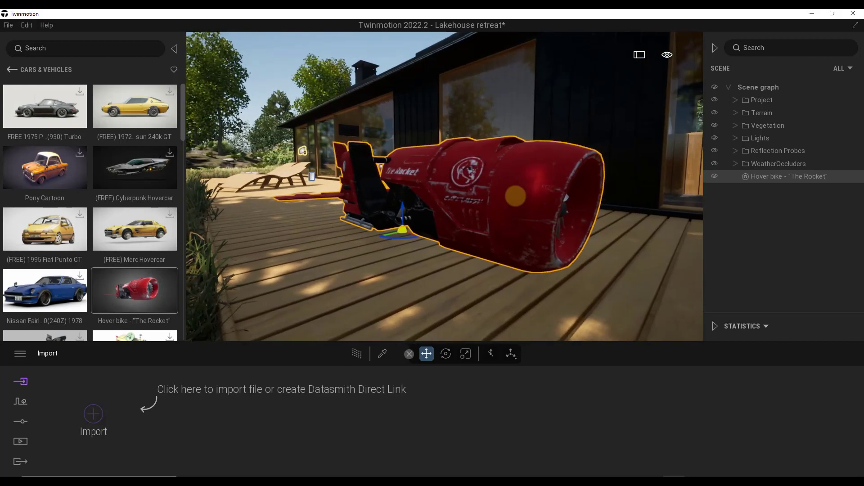
{"action": "left_click", "coordinate": [11, 70]}
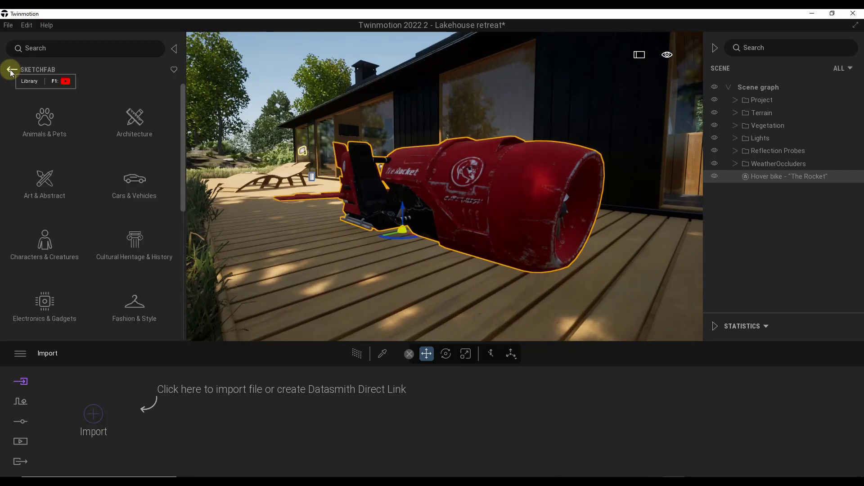
- Highlight the Sketchfab limitations: objects can't be edited and complex materials get converted
{"action": "left_click", "coordinate": [11, 70]}
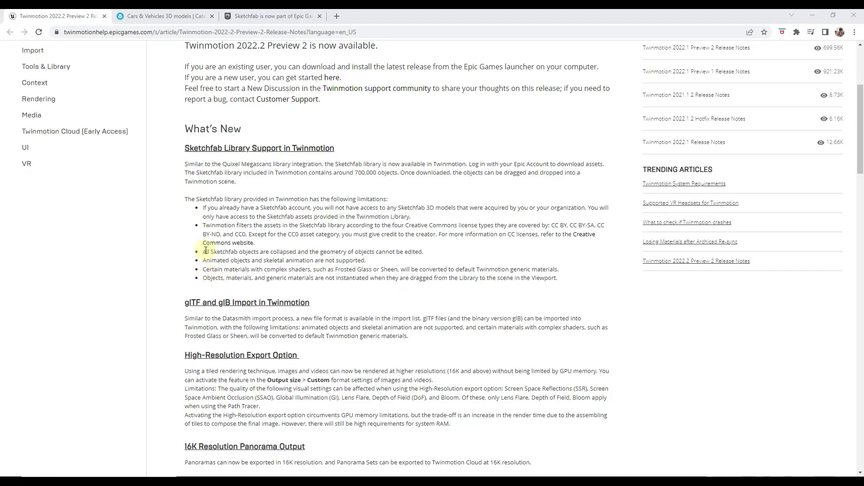
{"action": "left_click_drag", "start_coordinate": [204, 250], "coordinate": [426, 258]}
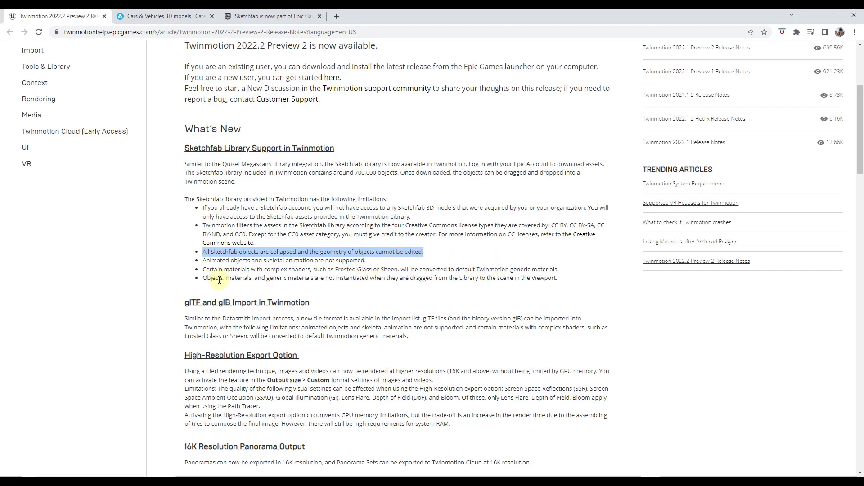
{"action": "left_click_drag", "start_coordinate": [203, 272], "coordinate": [569, 271]}
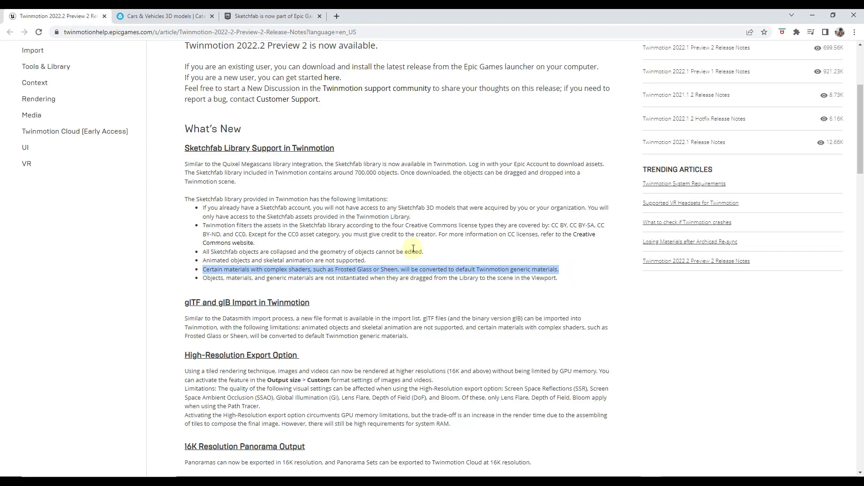
{"action": "scroll", "coordinate": [398, 263], "scroll_direction": "down", "scroll_amount": 3}
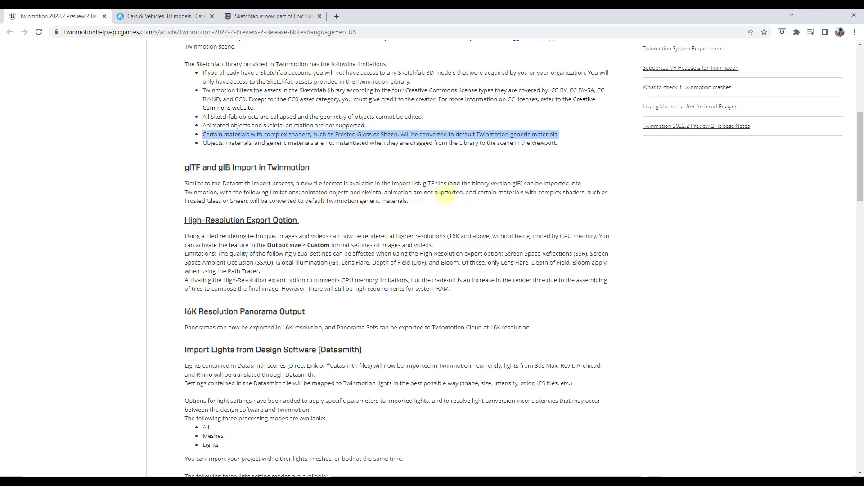
- Scroll the release notes down to the High-Resolution Export Option section
{"action": "scroll", "coordinate": [263, 143], "scroll_direction": "up", "scroll_amount": 1}
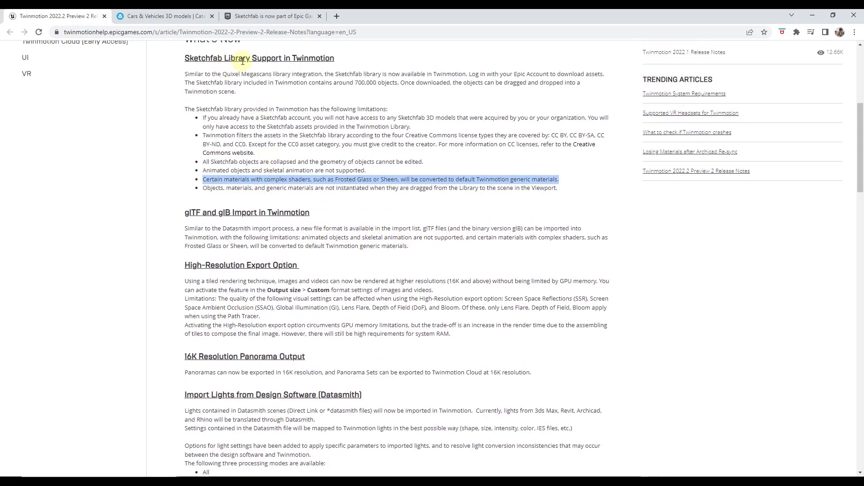
{"action": "scroll", "coordinate": [421, 248], "scroll_direction": "down", "scroll_amount": 2}
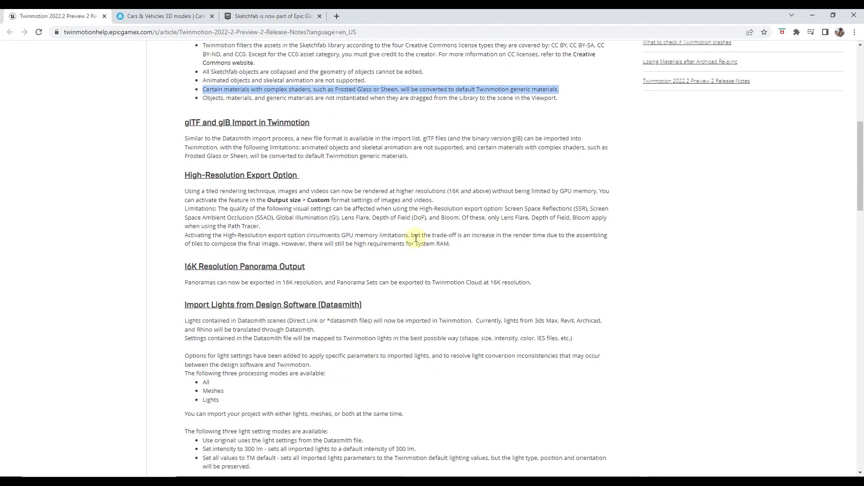
{"action": "scroll", "coordinate": [324, 144], "scroll_direction": "down", "scroll_amount": 1}
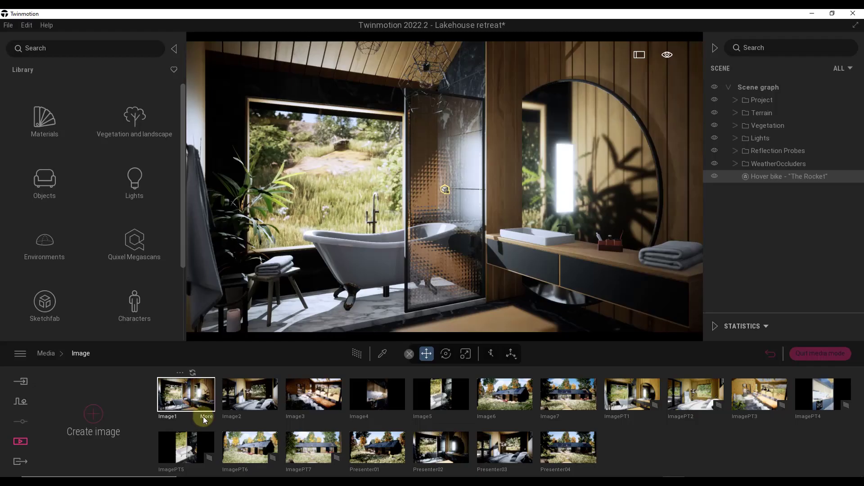
- Switch Image1's Format output size preset to Custom
{"action": "left_click", "coordinate": [205, 417]}
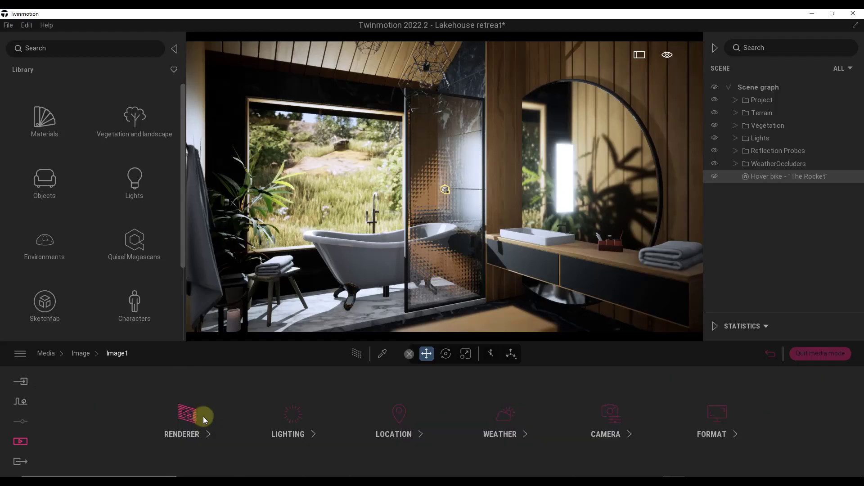
{"action": "left_click", "coordinate": [712, 415]}
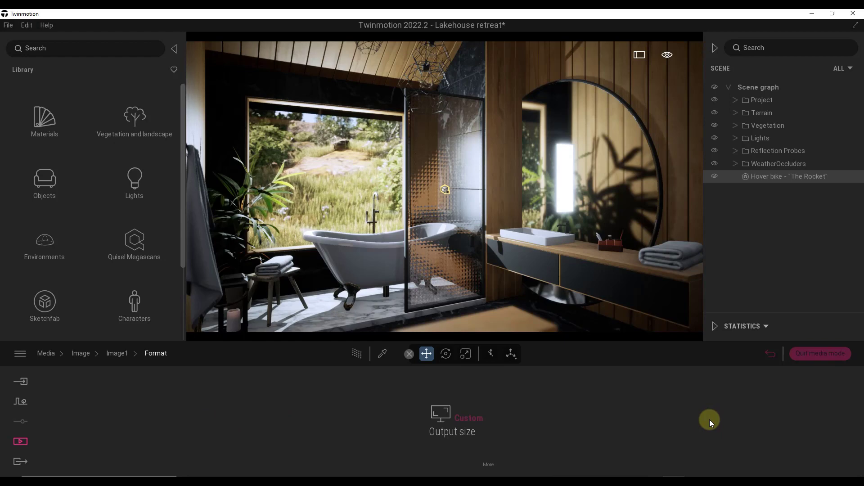
{"action": "left_click", "coordinate": [464, 418]}
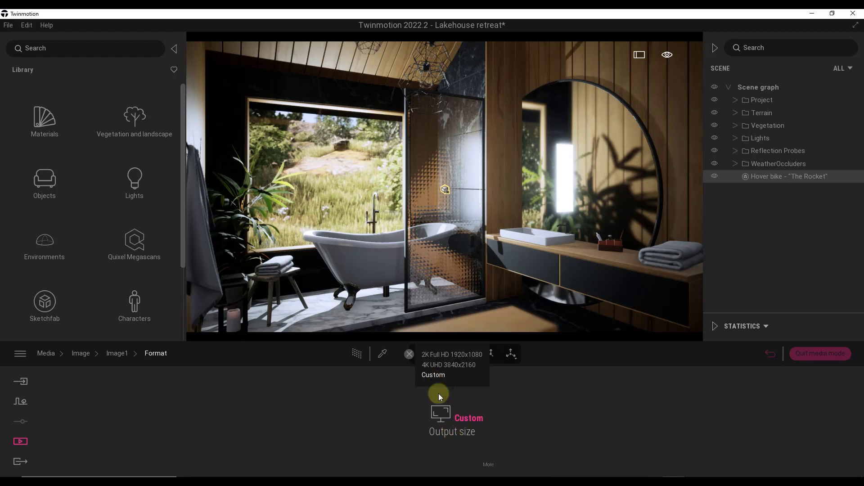
{"action": "left_click", "coordinate": [488, 464]}
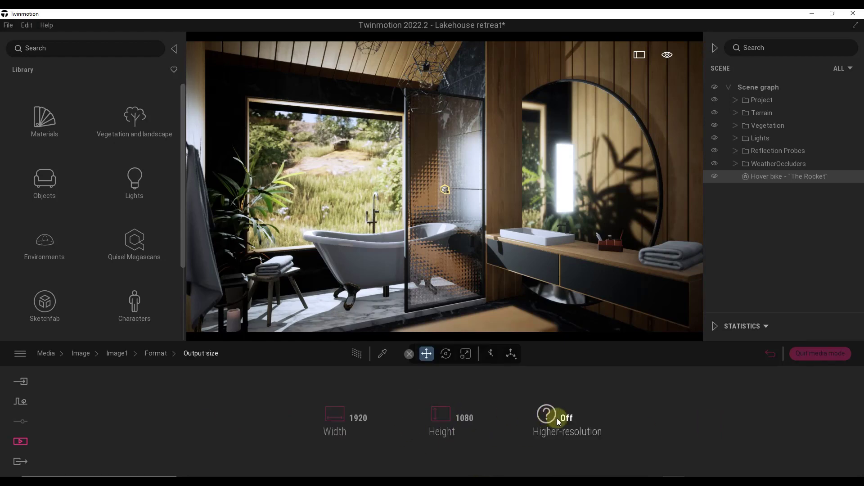
{"action": "mouse_move", "coordinate": [566, 420]}
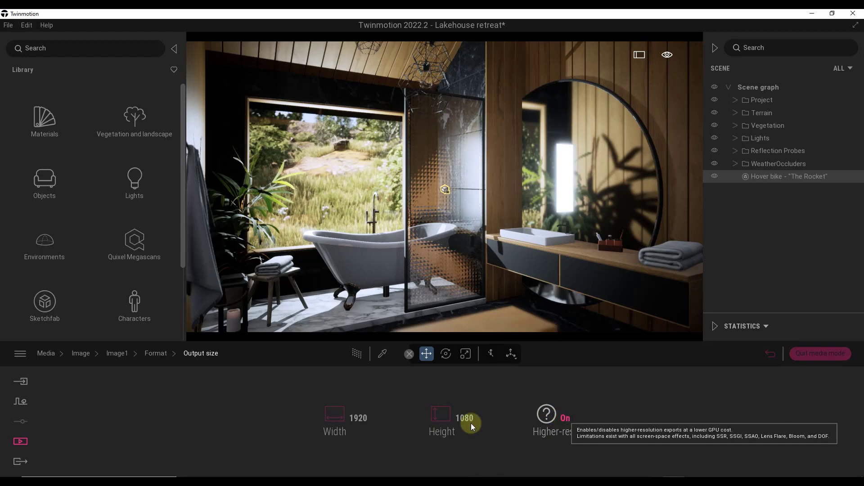
- Set the custom output to width 16000 and height 10000 with Higher-resolution on
{"action": "left_click", "coordinate": [359, 418]}
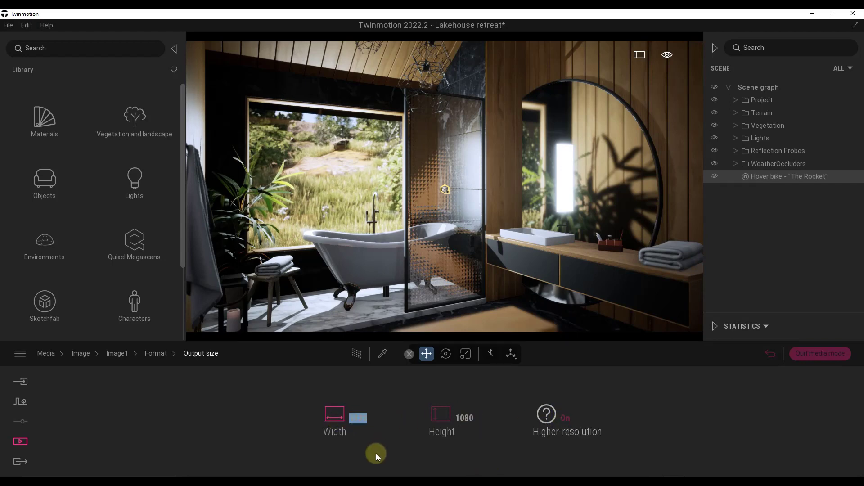
{"action": "type", "text": "160000"}
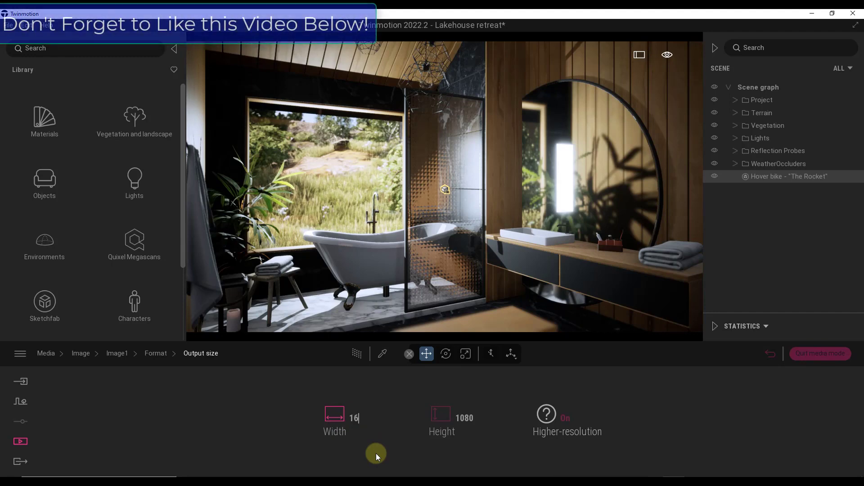
{"action": "key", "text": "Return"}
{"action": "key", "text": "space"}
{"action": "key", "text": "space"}
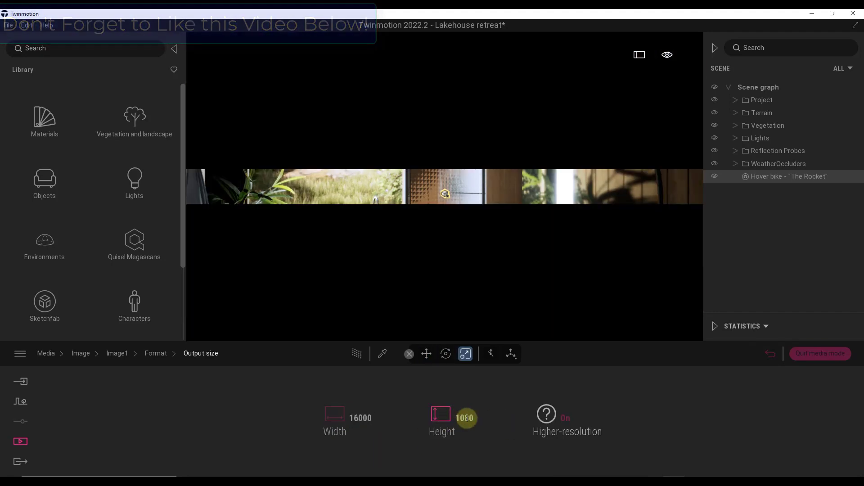
{"action": "left_click", "coordinate": [465, 418]}
{"action": "type", "text": "10000"}
{"action": "key", "text": "Return"}
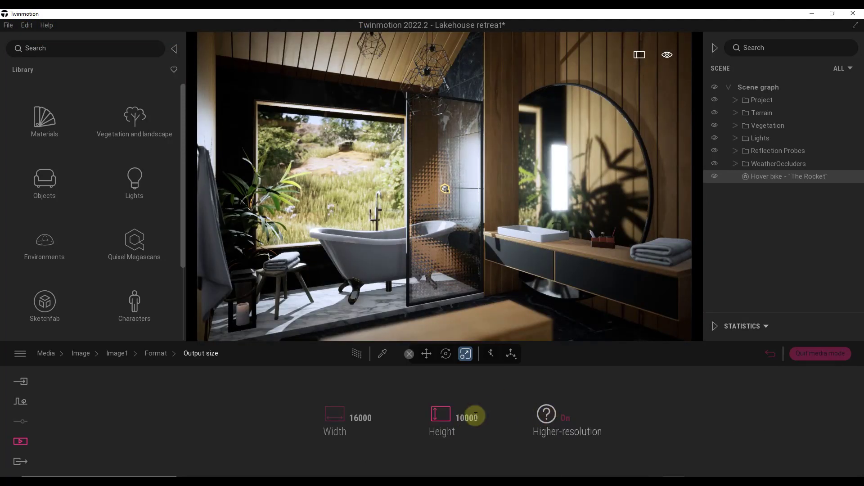
{"action": "mouse_move", "coordinate": [552, 417]}
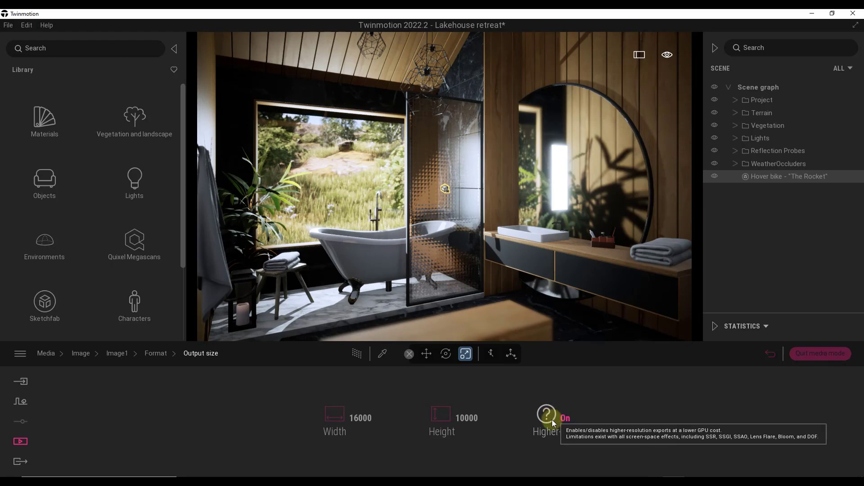
- Return to the Chrome release notes and scroll to the Import Lights from Design Software (Datasmith) section
{"action": "left_click", "coordinate": [812, 13]}
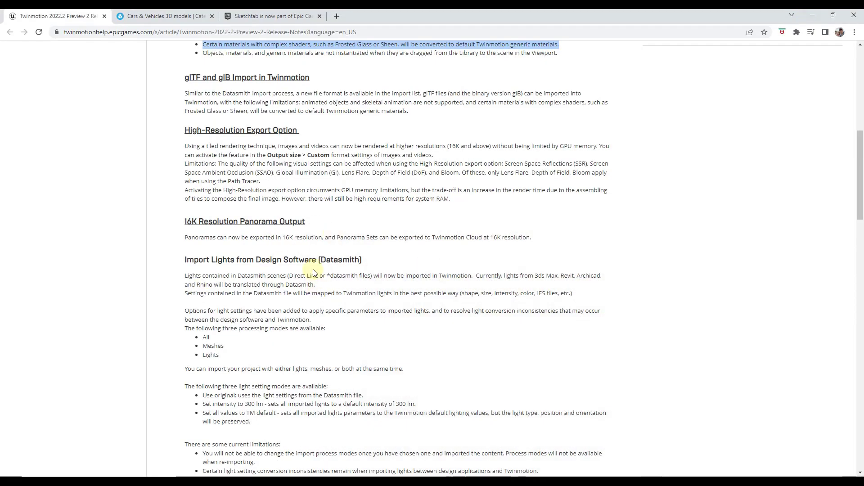
{"action": "scroll", "coordinate": [324, 260], "scroll_direction": "down", "scroll_amount": 1}
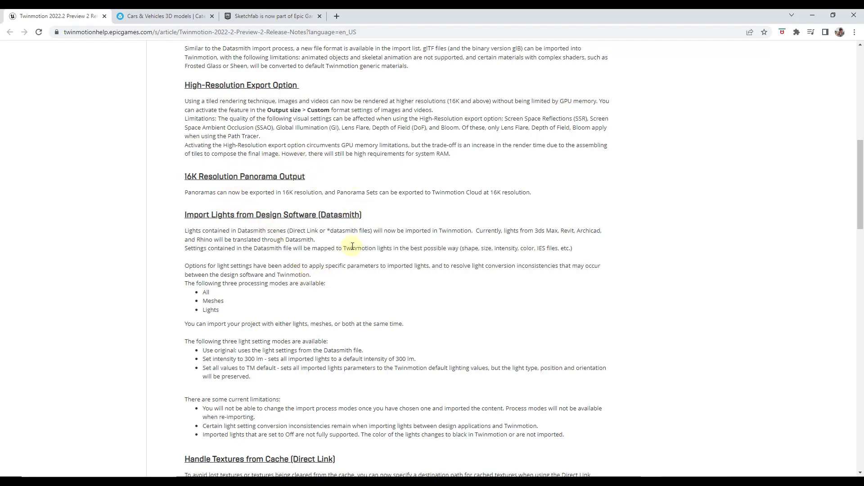
{"action": "scroll", "coordinate": [353, 243], "scroll_direction": "down", "scroll_amount": 3}
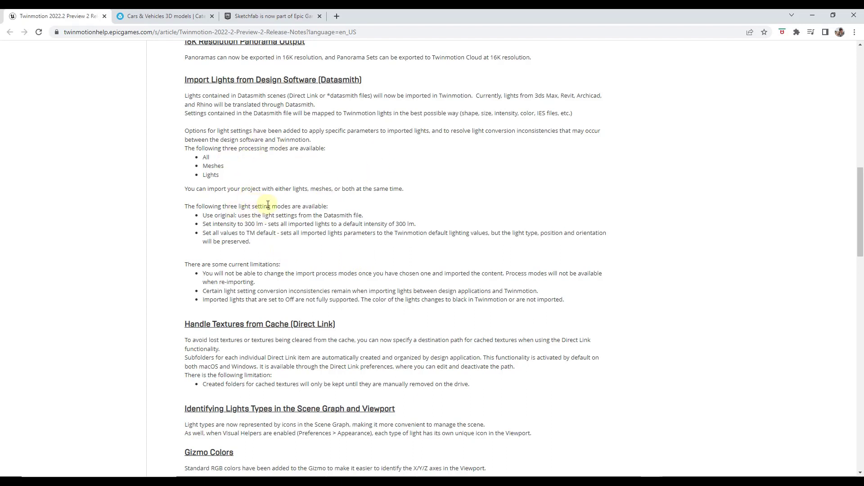
- Highlight the imported-light limitations paragraph, then scroll on to Identifying Lights Types and Gizmo Colors
{"action": "left_click_drag", "start_coordinate": [184, 265], "coordinate": [567, 301]}
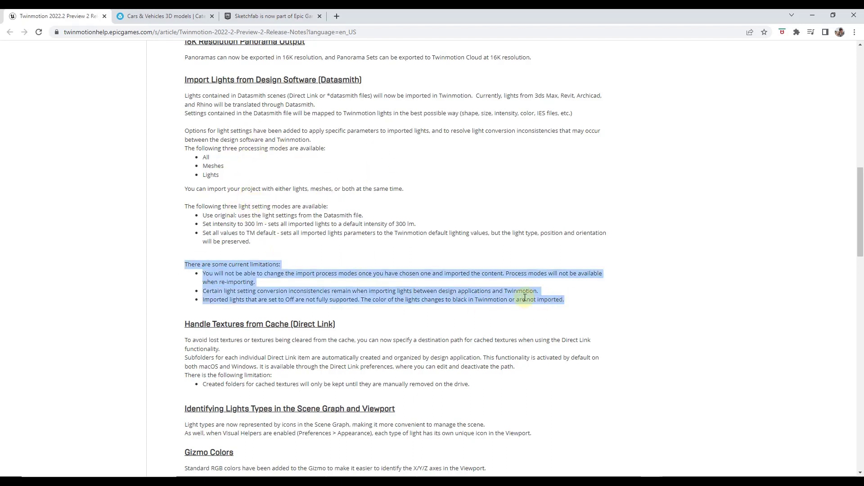
{"action": "scroll", "coordinate": [184, 99], "scroll_direction": "down", "scroll_amount": 5}
{"action": "left_click", "coordinate": [185, 100]}
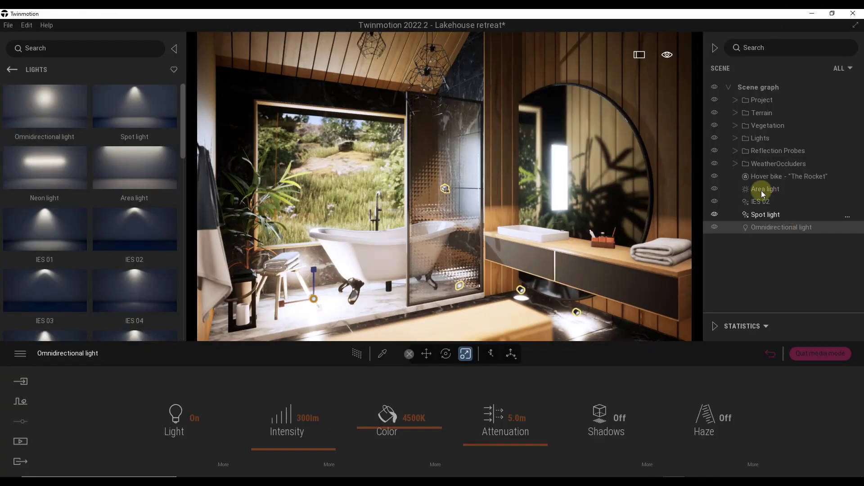
- Check the Area, IES 02, Spot and Omnidirectional lights, then raise the Omnidirectional light to mid-height
{"action": "left_click", "coordinate": [763, 189]}
{"action": "left_click", "coordinate": [767, 205]}
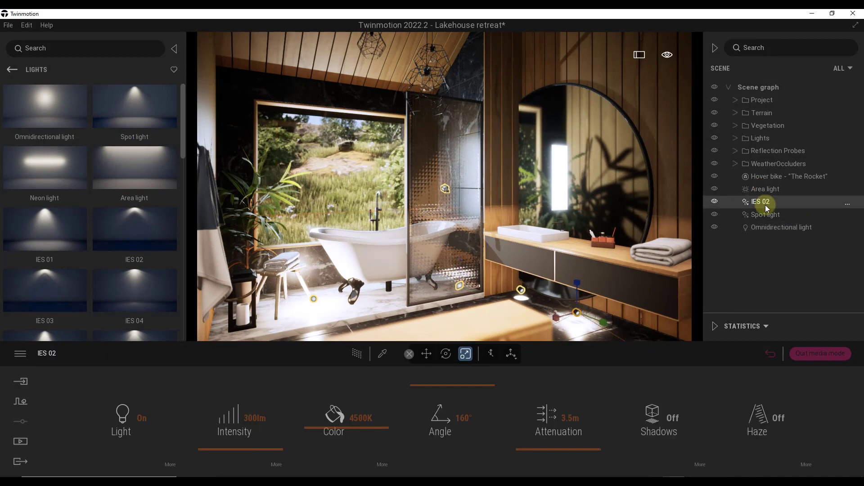
{"action": "left_click", "coordinate": [768, 216]}
{"action": "left_click", "coordinate": [773, 228]}
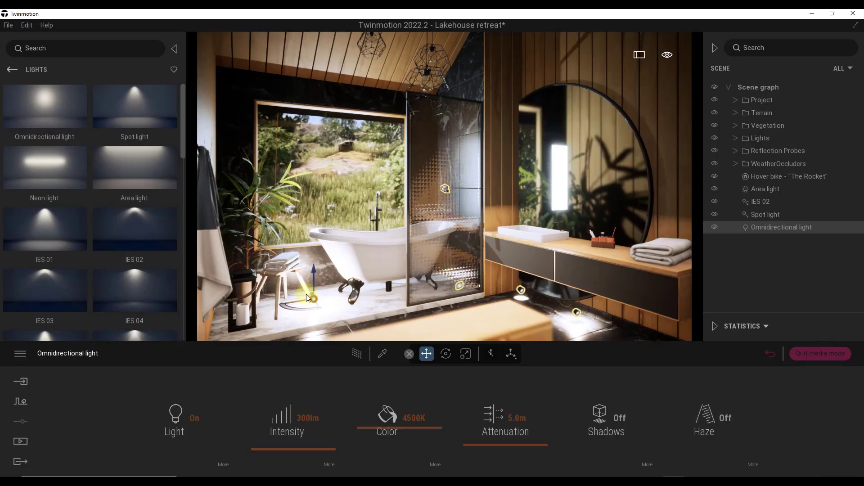
{"action": "left_click_drag", "start_coordinate": [314, 272], "coordinate": [306, 222]}
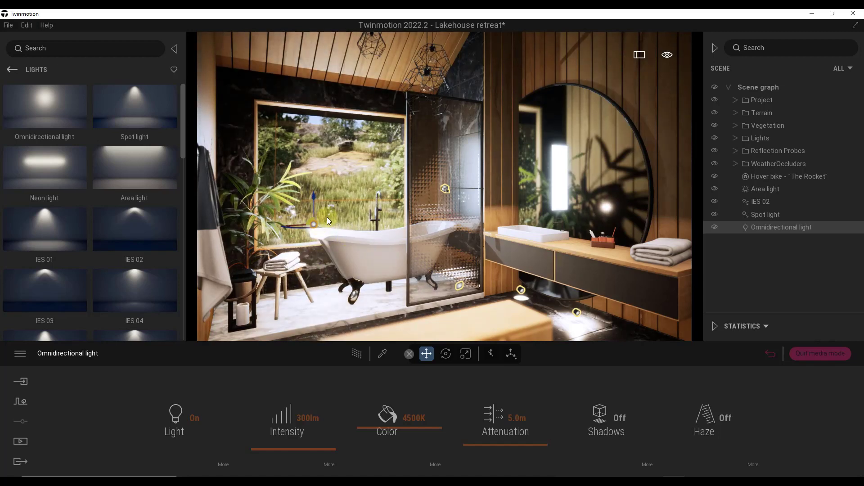
- Minimize Twinmotion to bring the Chrome release notes back in front
{"action": "left_click", "coordinate": [810, 15]}
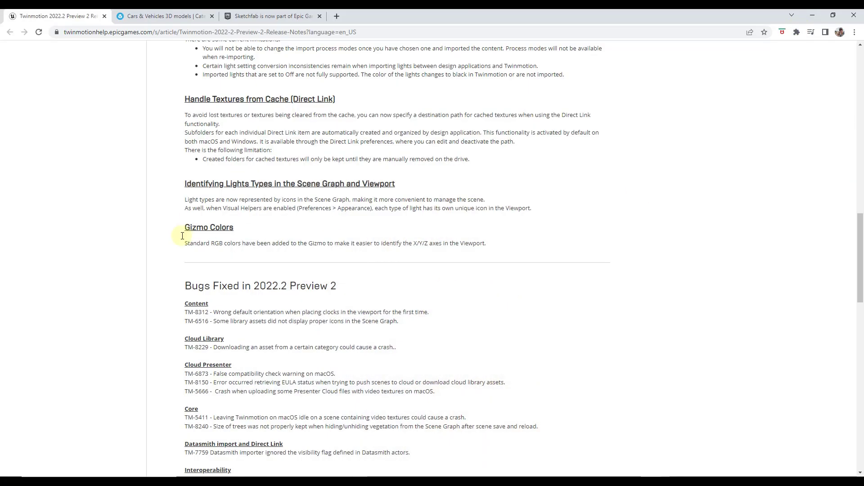